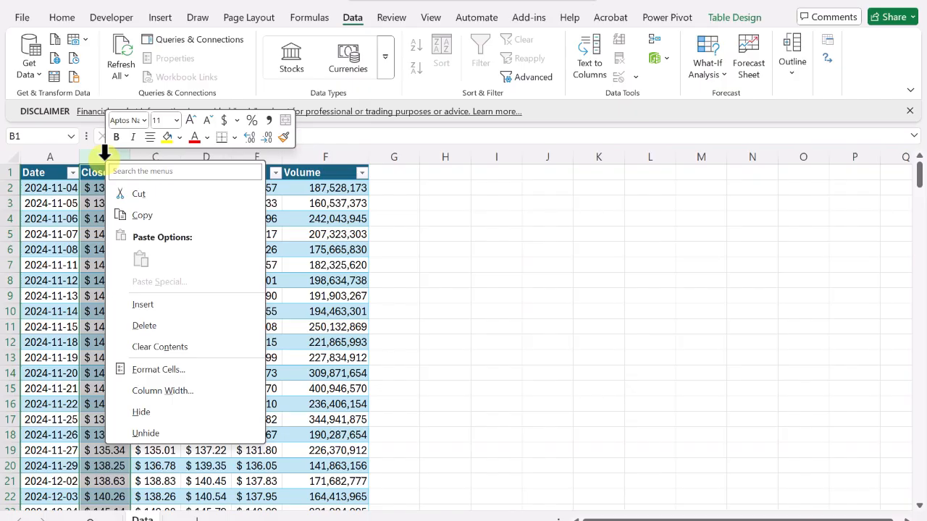
- Insert a new table column before Close and name its header Weekday
click(144, 304)
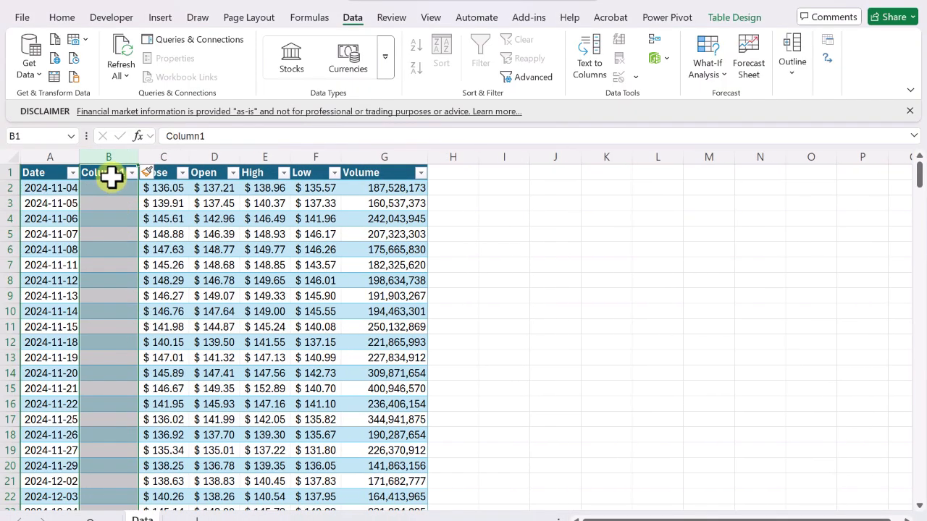
double_click(111, 175)
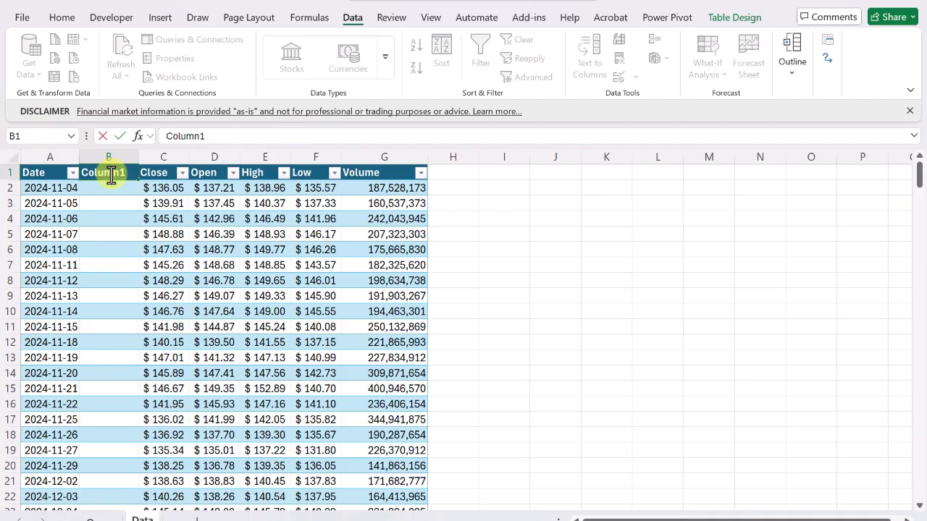
key(BackSpace)
key(BackSpace)
key(BackSpace)
key(BackSpace)
key(BackSpace)
key(BackSpace)
key(BackSpace)
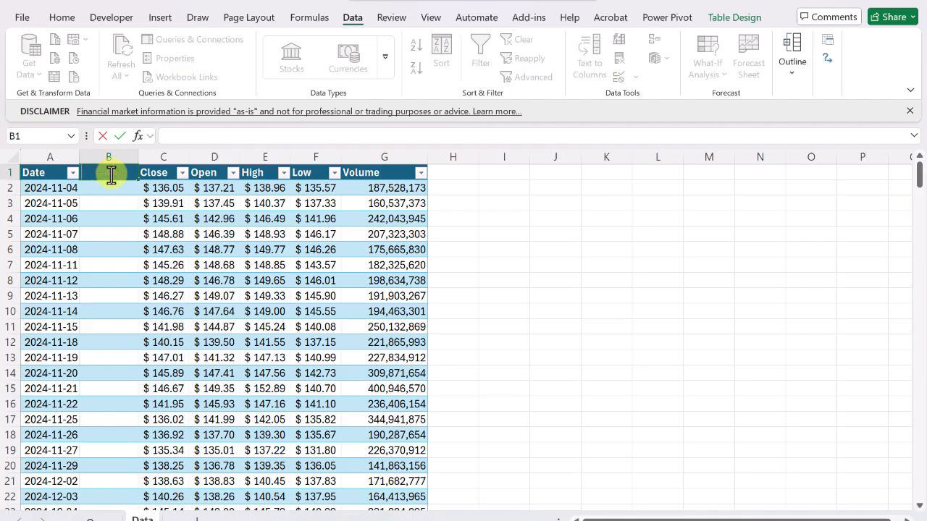
text(Weekday)
key(Return)
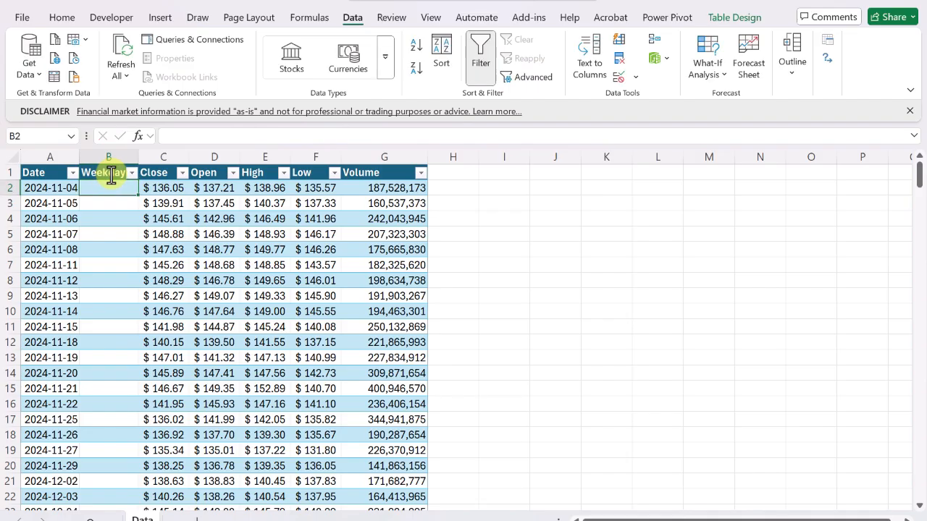
text(=)
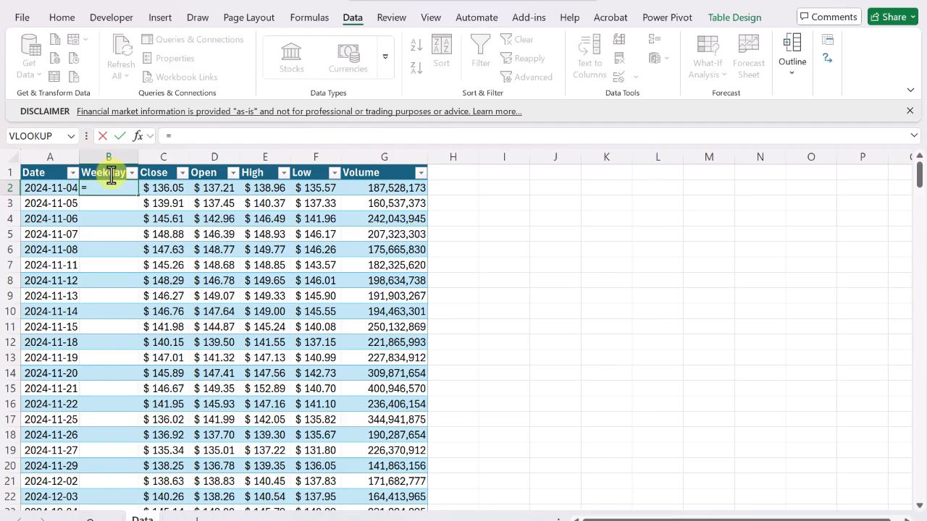
text(text()
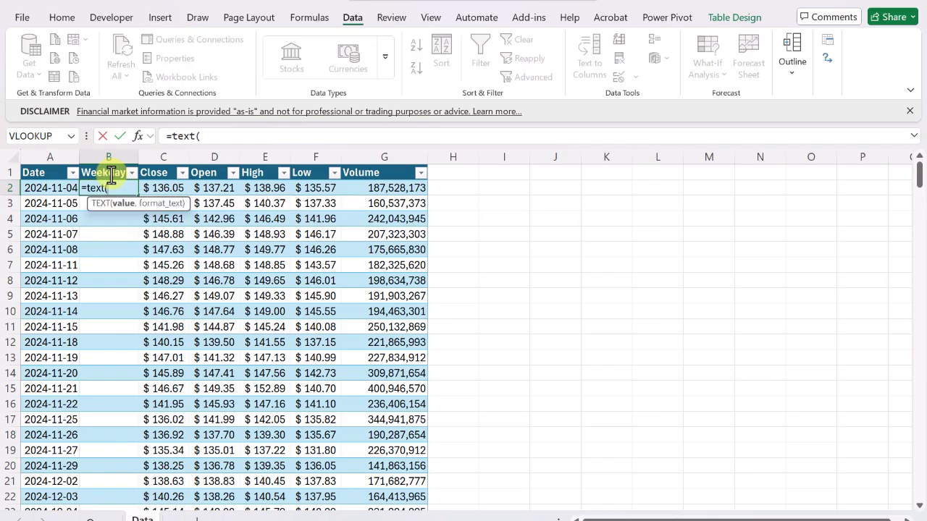
key(Left)
text(,)
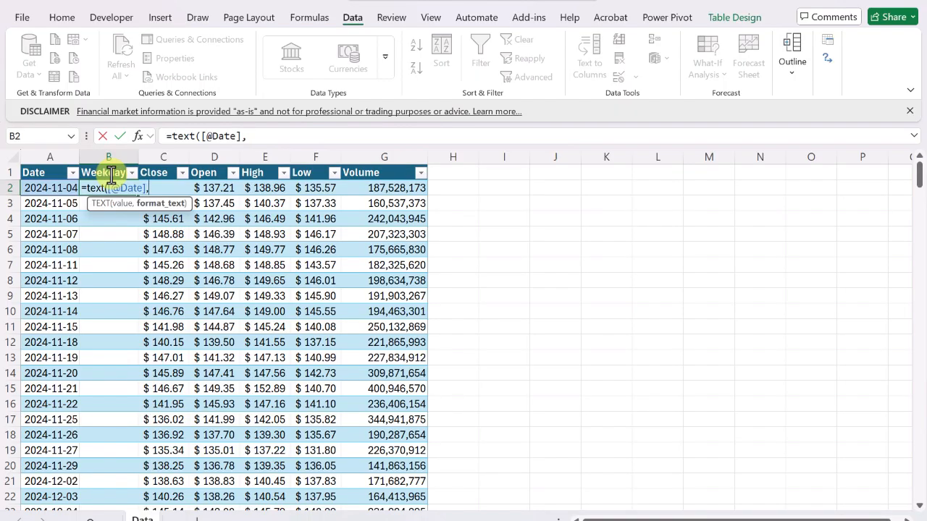
text("DDDD)
key(BackSpace)
text(")
text())
key(Return)
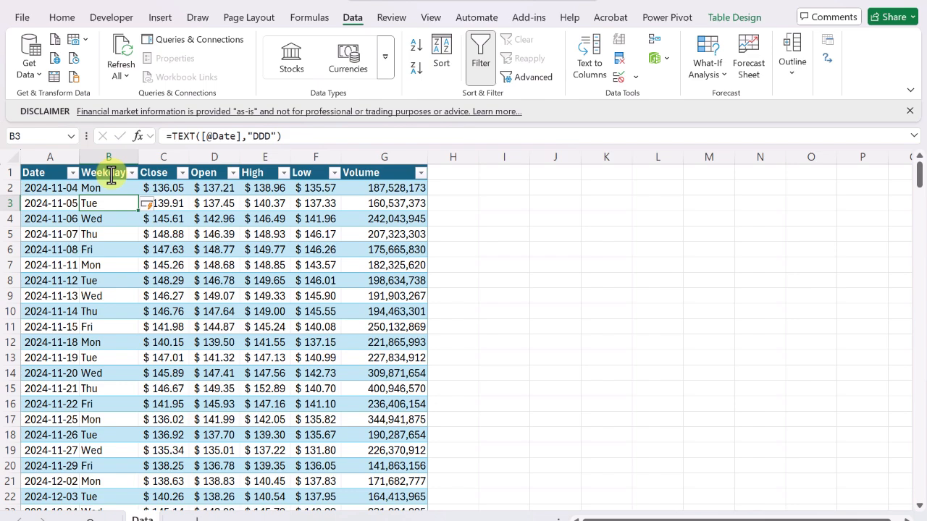
- Examine the formula in the first few cells of the Weekday column to compare how each row references its date
key(Down)
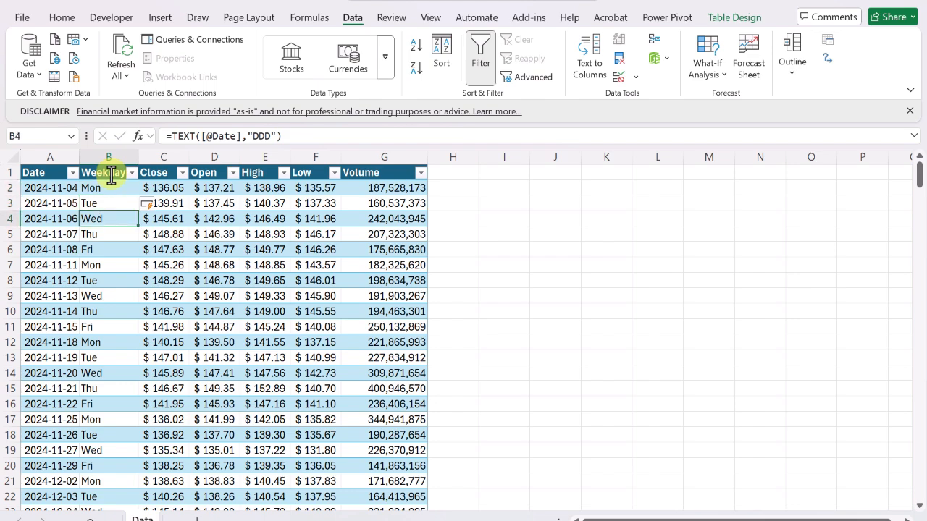
scroll(341, 263, up, 1)
click(101, 181)
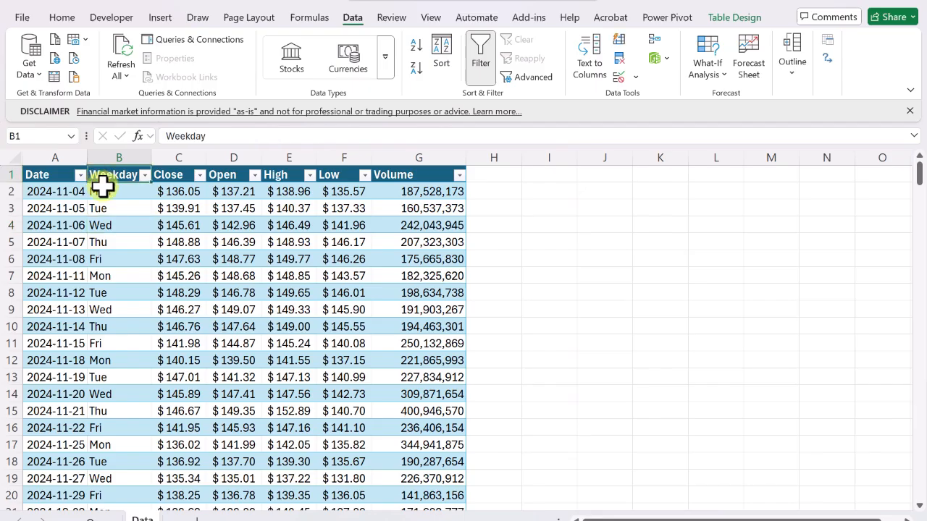
click(101, 190)
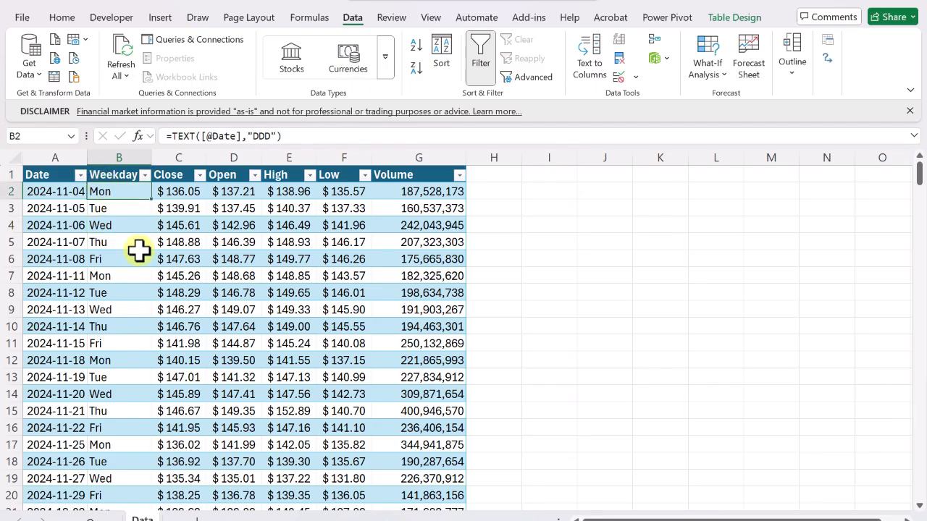
key(Down)
key(Down)
key(Up)
key(Up)
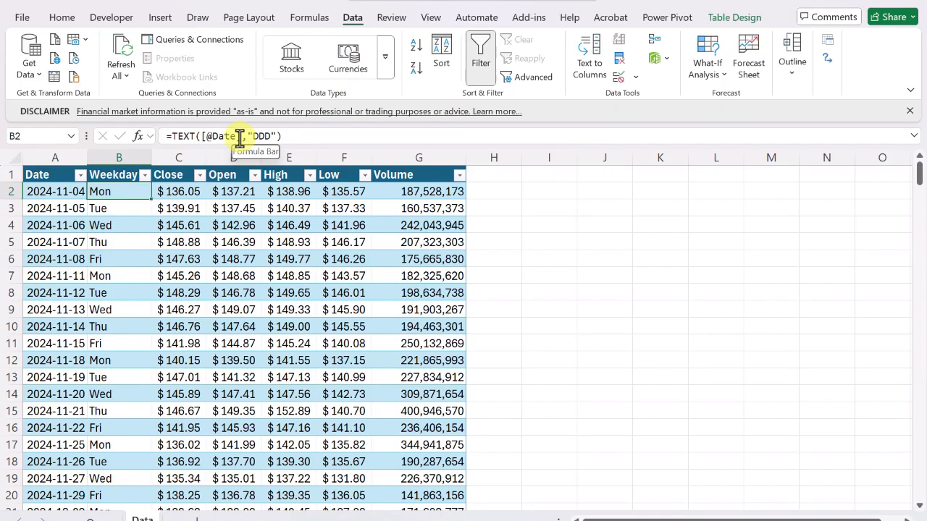
- Try a structured reference to the NVDA table in cell J2, browse its available columns and discard the entry
click(612, 192)
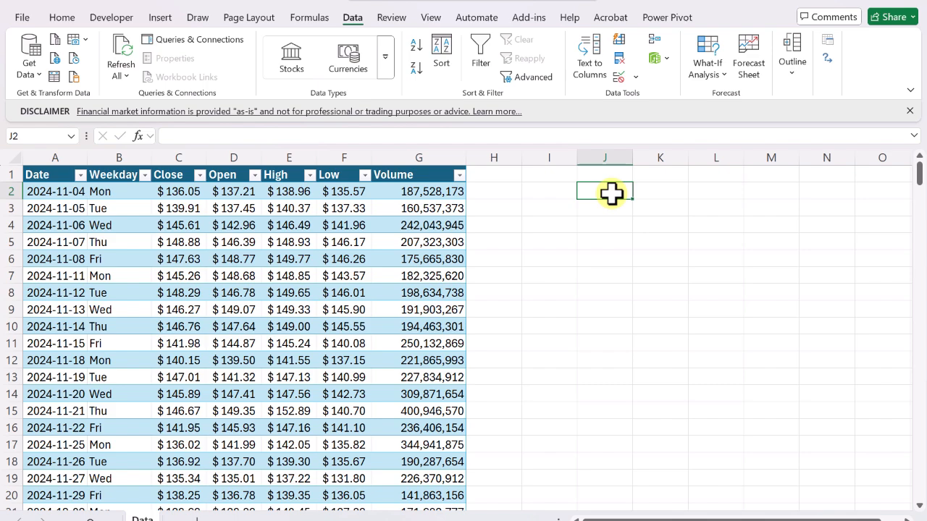
text(=nv)
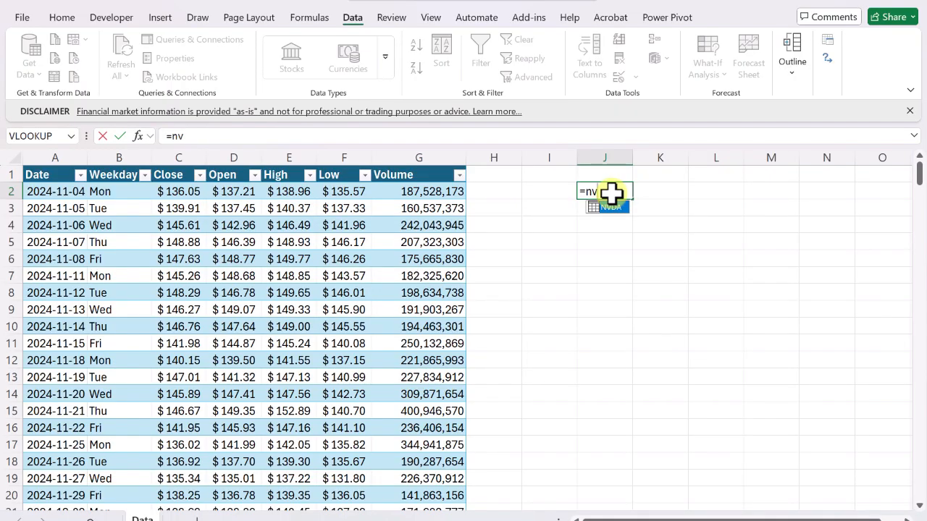
key(Tab)
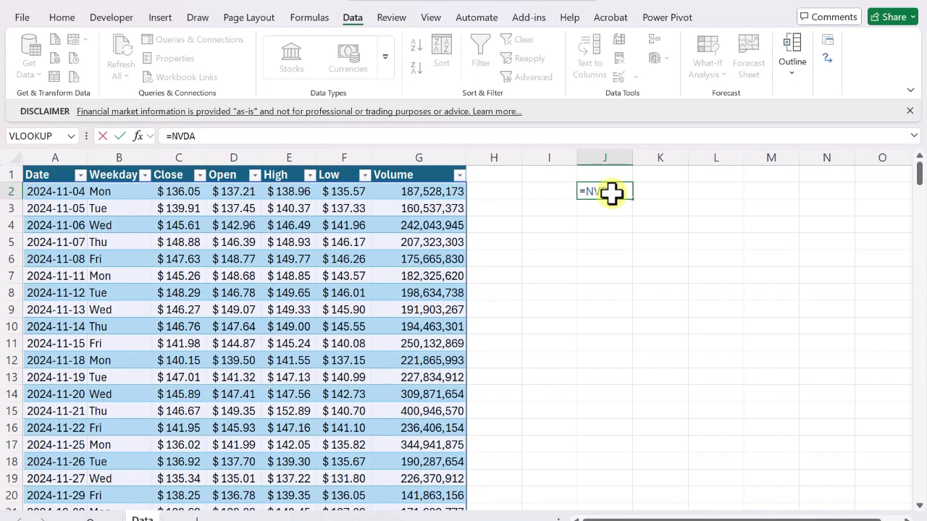
text([)
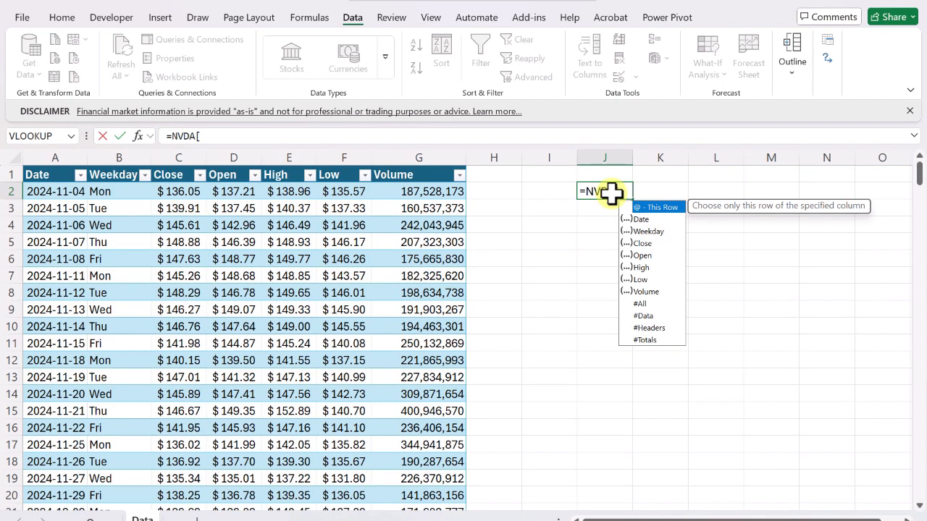
key(Down)
key(Down)
key(Down)
key(Down)
key(Down)
key(Down)
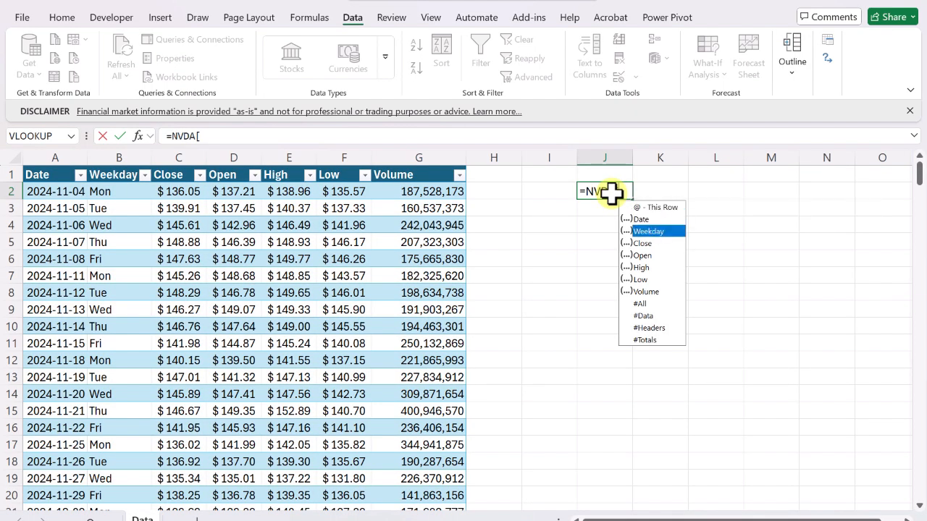
key(Up)
key(Up)
key(Up)
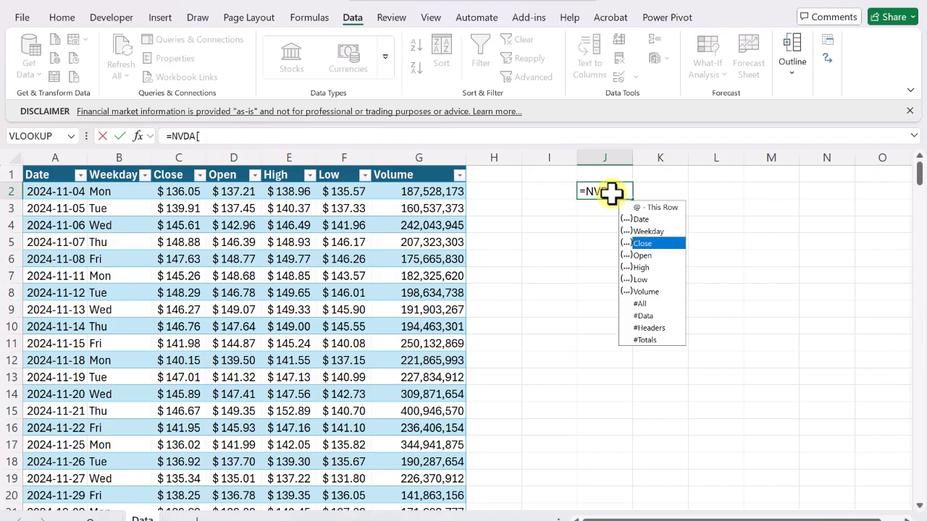
key(Escape)
key(BackSpace)
key(BackSpace)
key(BackSpace)
key(BackSpace)
key(Escape)
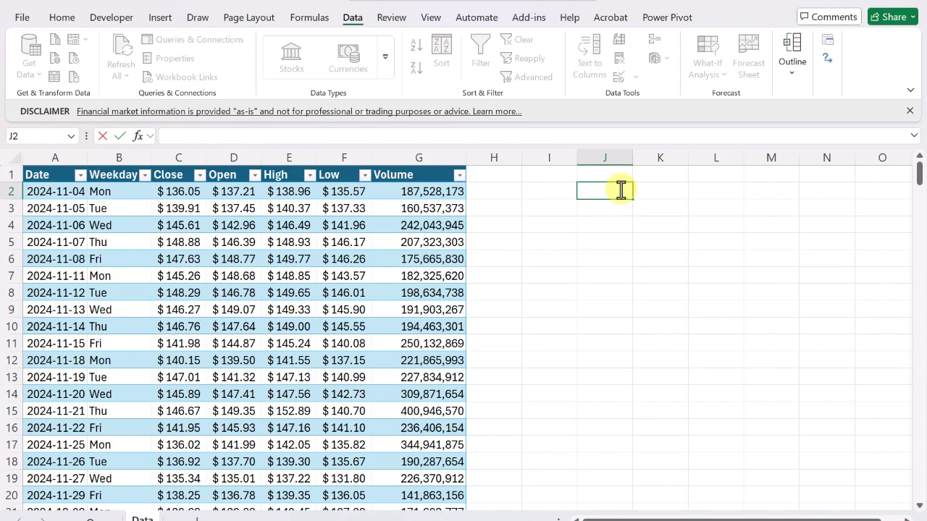
text(=average()
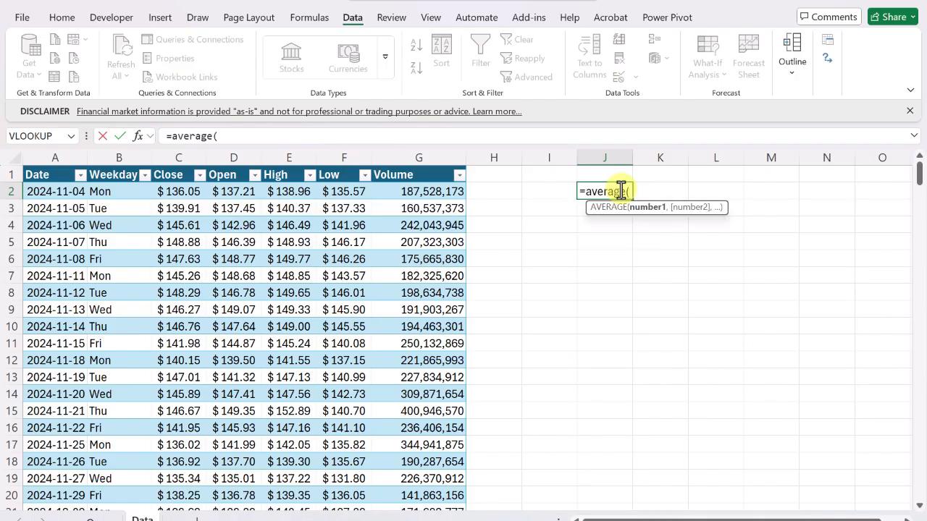
text(nvda[Close])
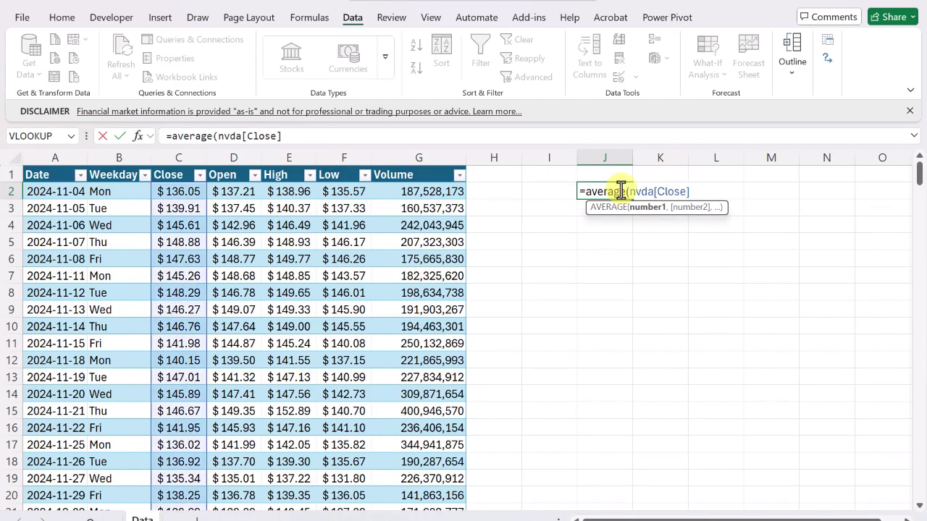
text())
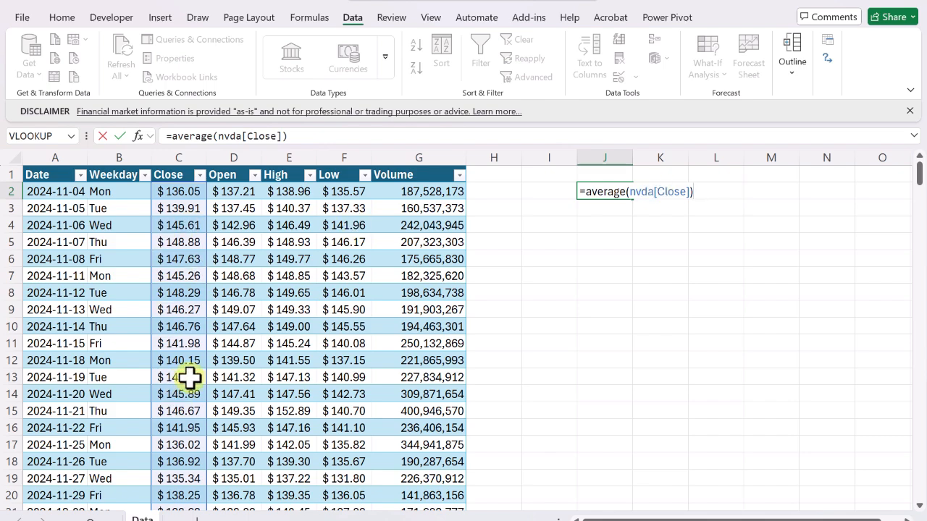
click(658, 191)
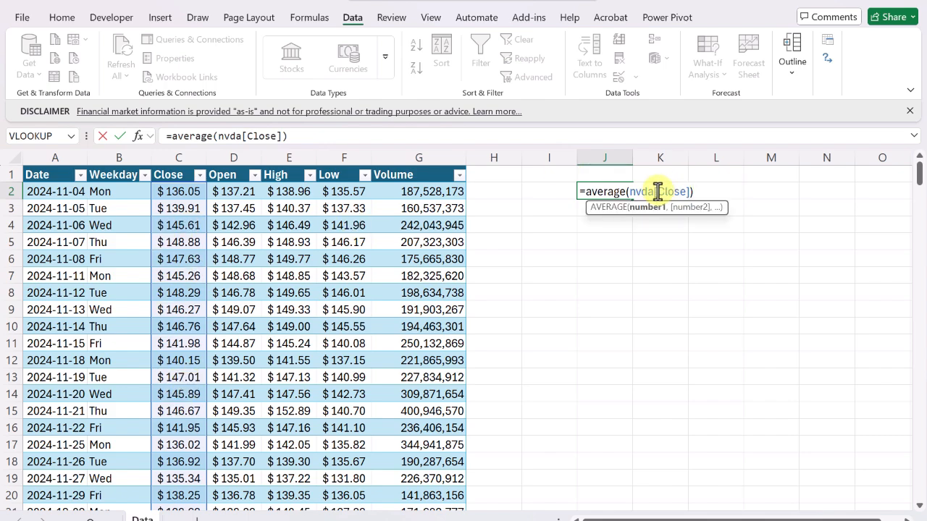
text(@)
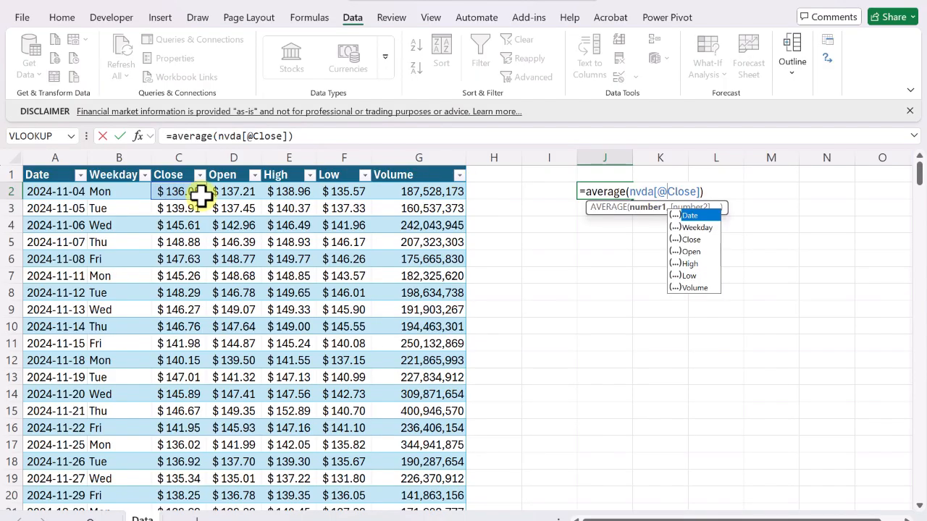
key(BackSpace)
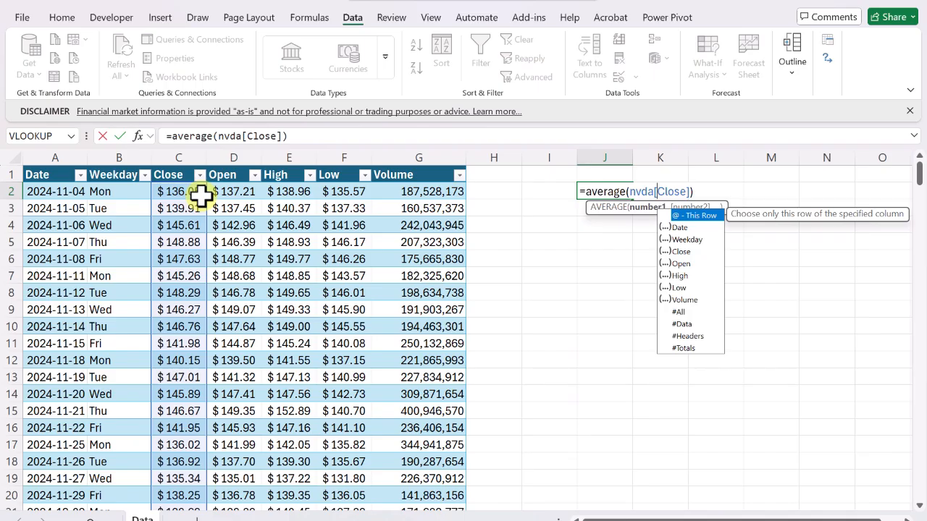
key(Escape)
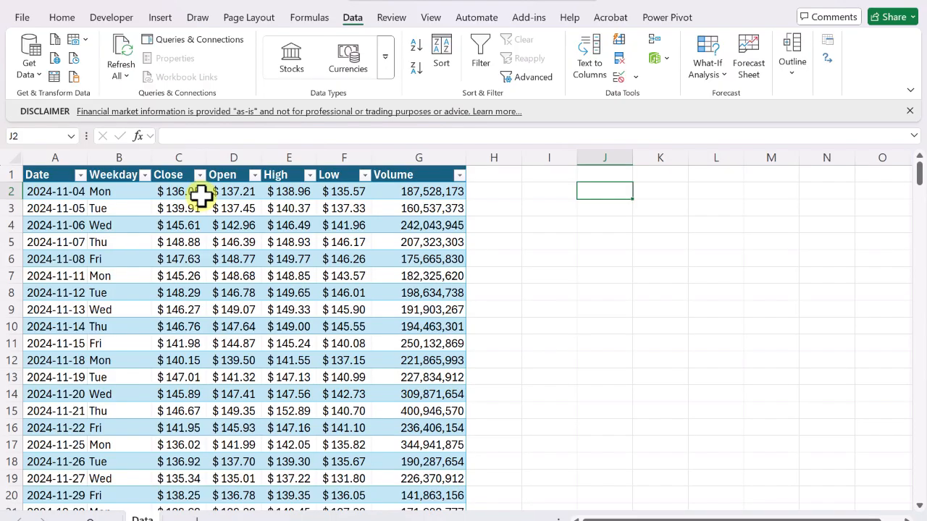
- Add a table column after Volume with the header %change in cell H1
click(491, 176)
text(%cha)
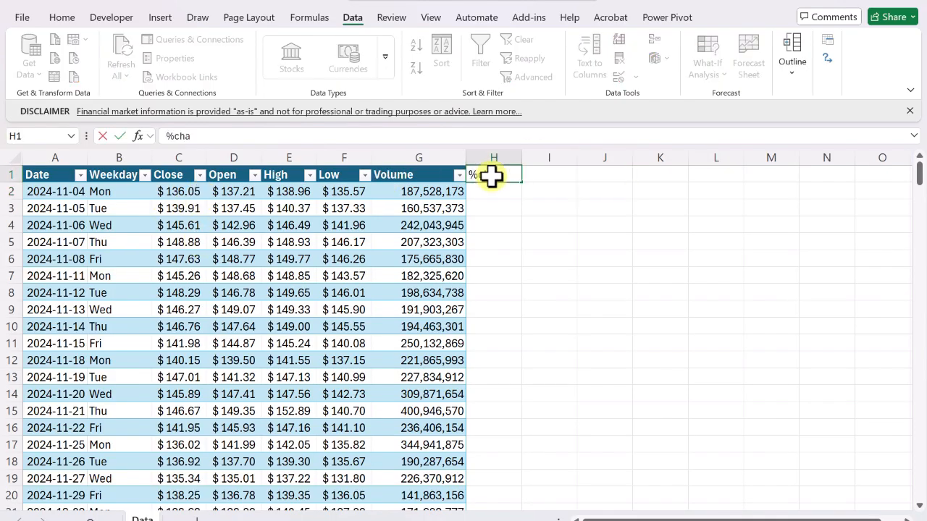
text(nge)
key(Return)
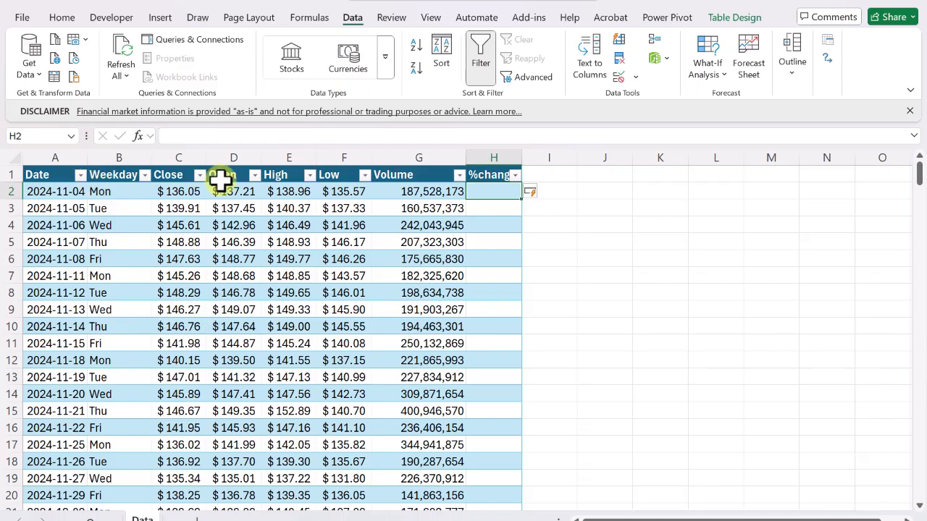
key(Down)
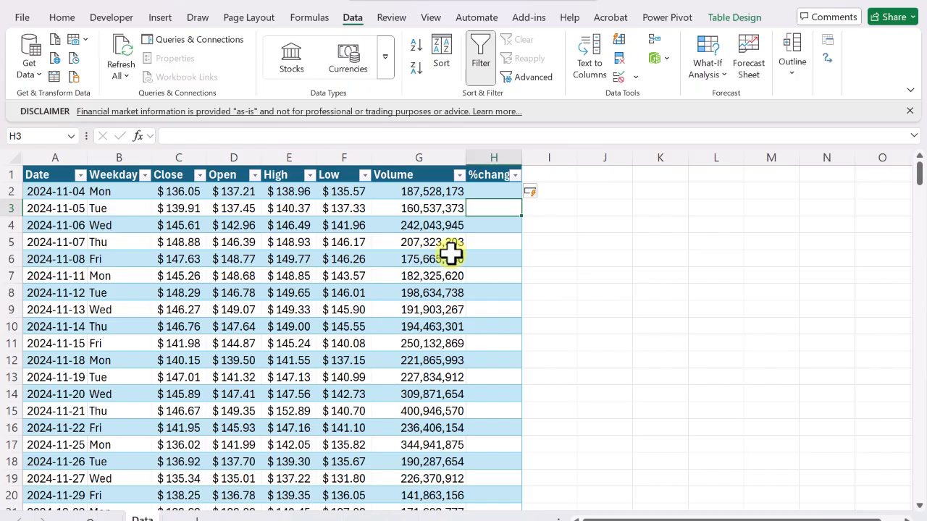
text(=)
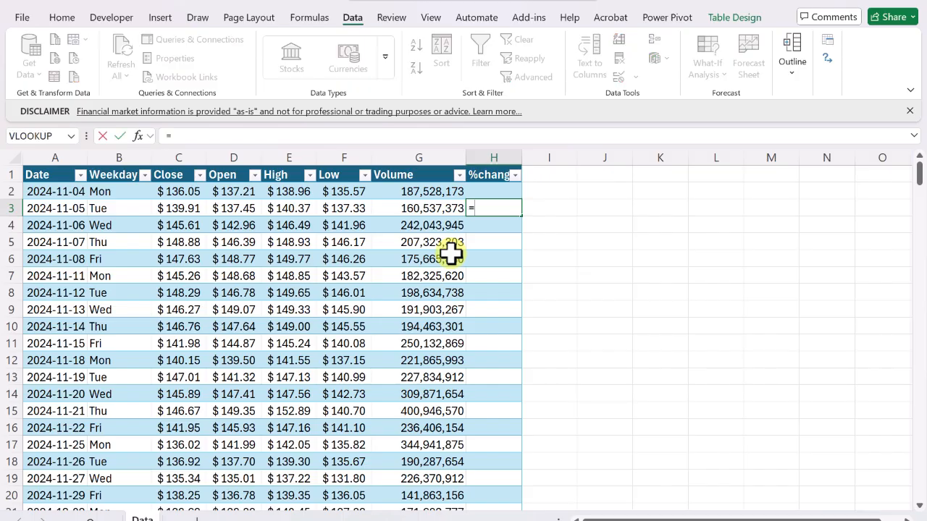
key(Left)
key(Left)
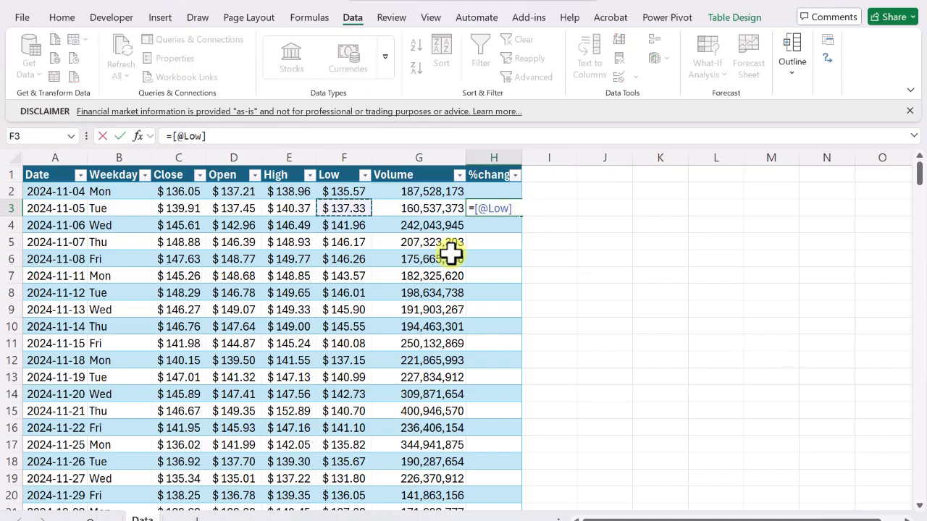
text(/)
key(Up)
key(Left)
key(Left)
text(-1)
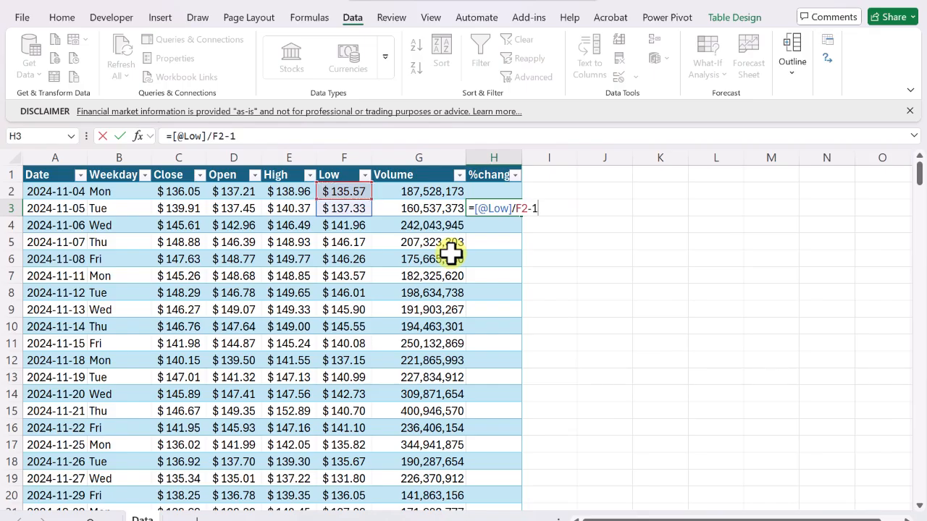
key(Return)
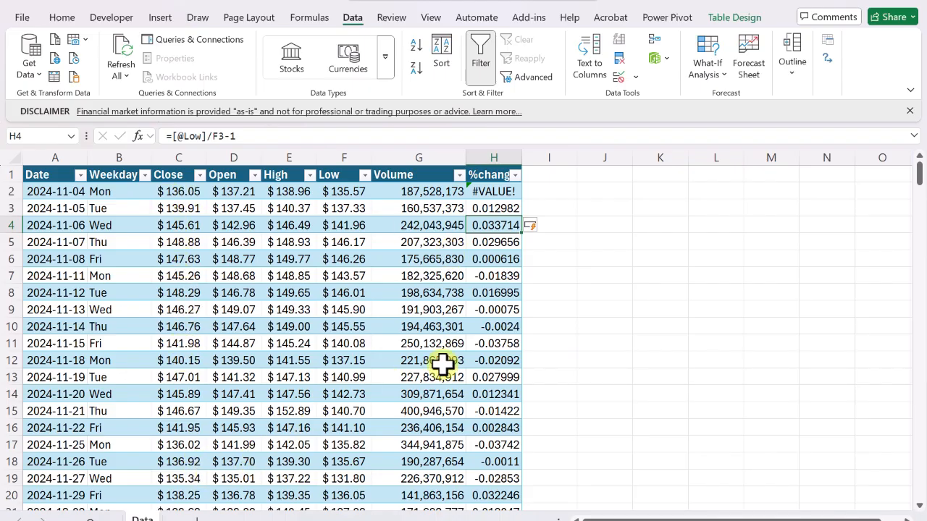
click(495, 192)
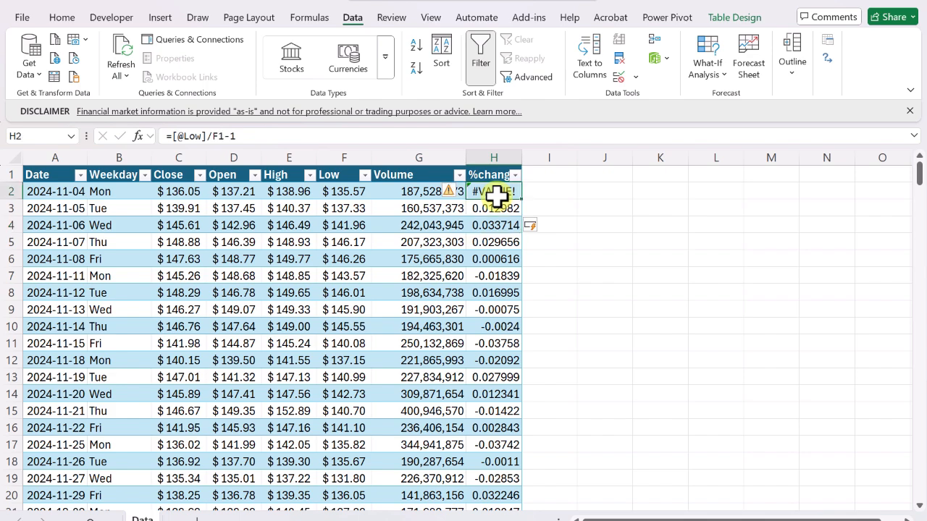
key(Delete)
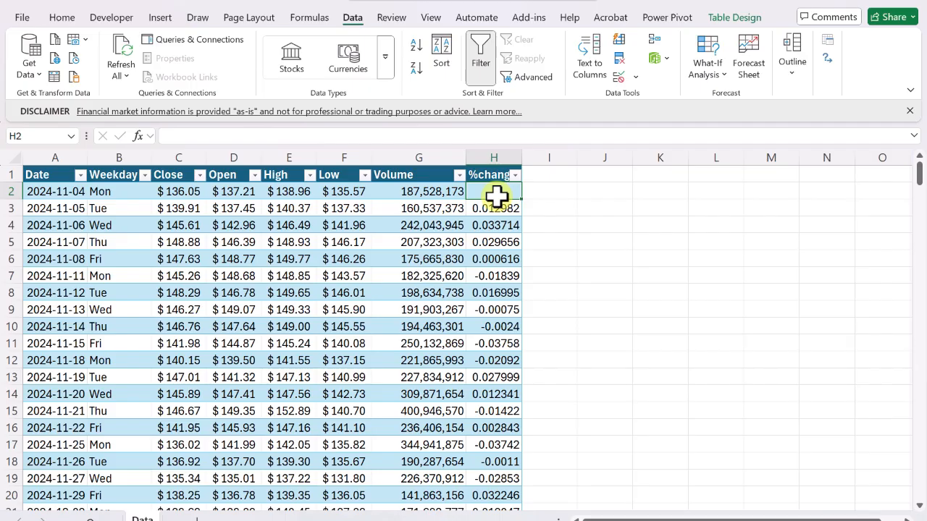
- Set the total row of the %change column in H273 to Sum
key(ctrl+End)
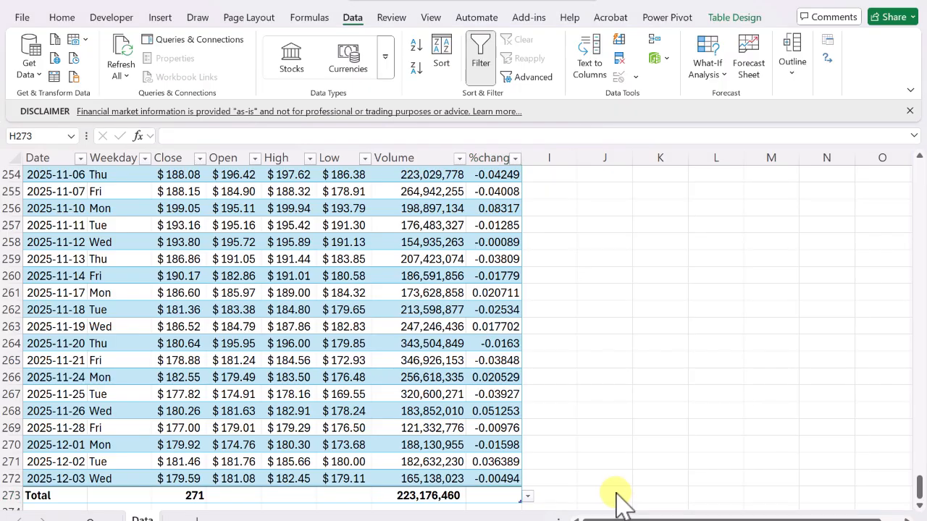
click(529, 496)
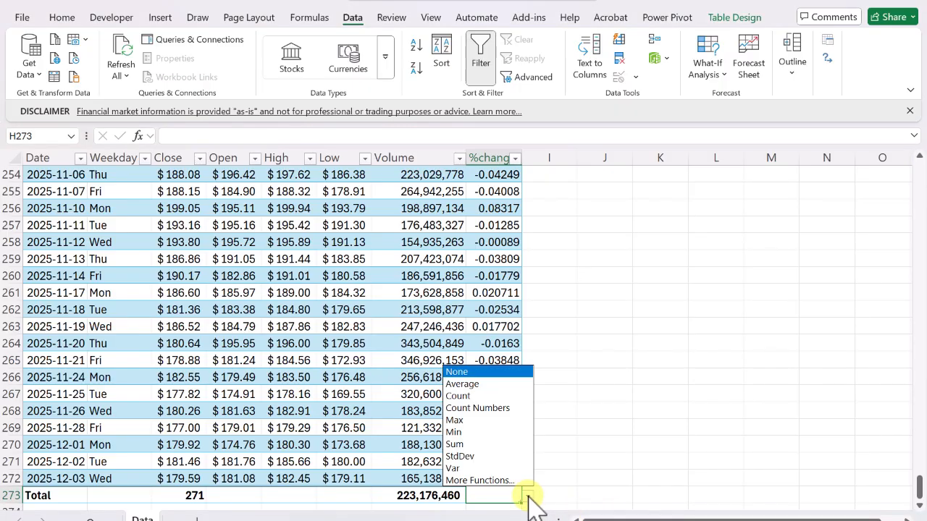
click(479, 443)
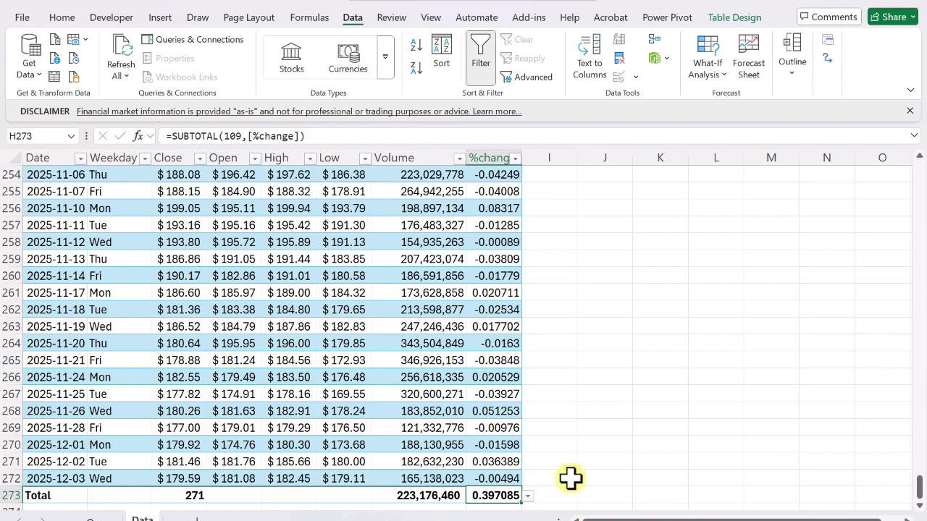
- Test the summed change by entering =136.05*(1+NVDA[[#Totals],[%change]]) in cell H275, and clear the test formula
scroll(579, 454, down, 2)
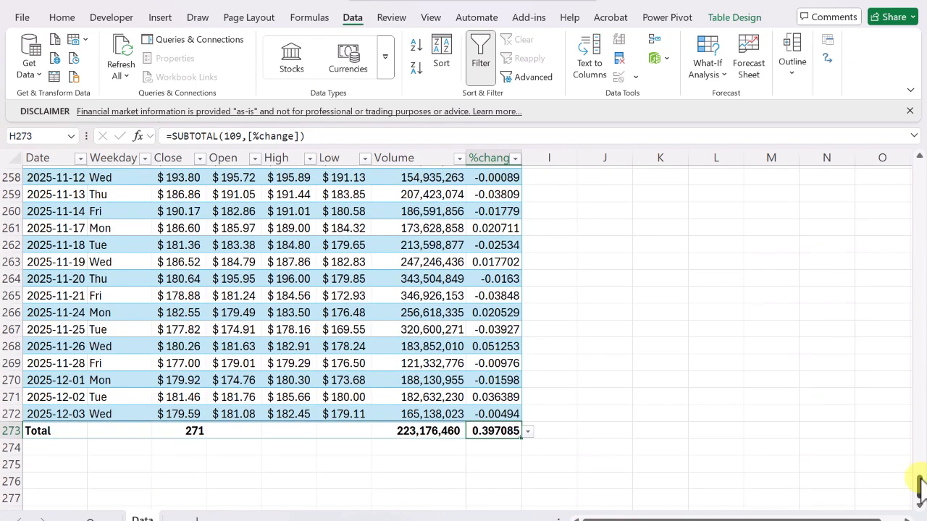
drag(920, 478, 913, 165)
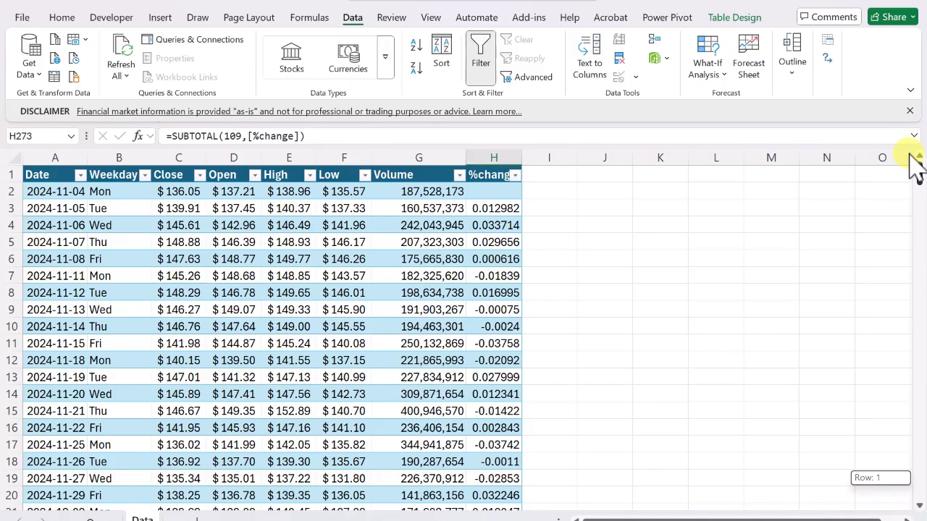
drag(915, 165, 918, 478)
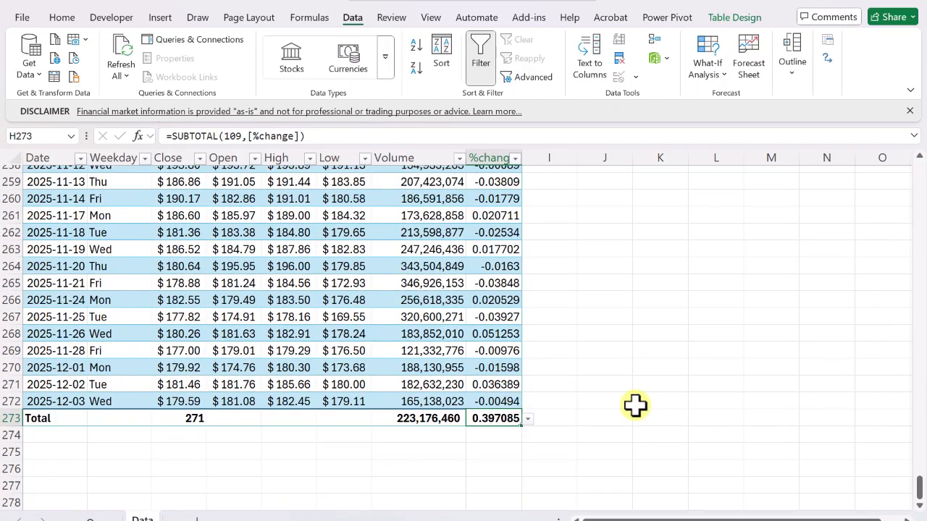
click(488, 452)
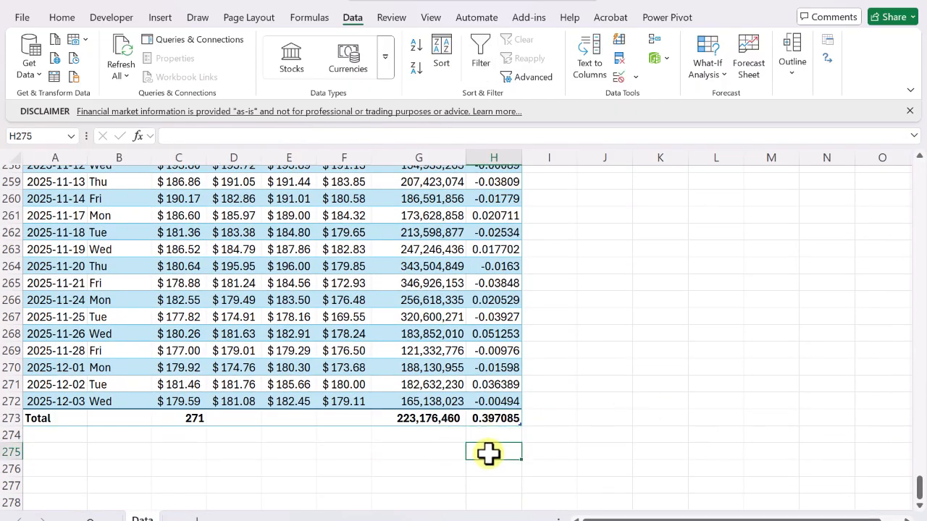
text(=136.05)
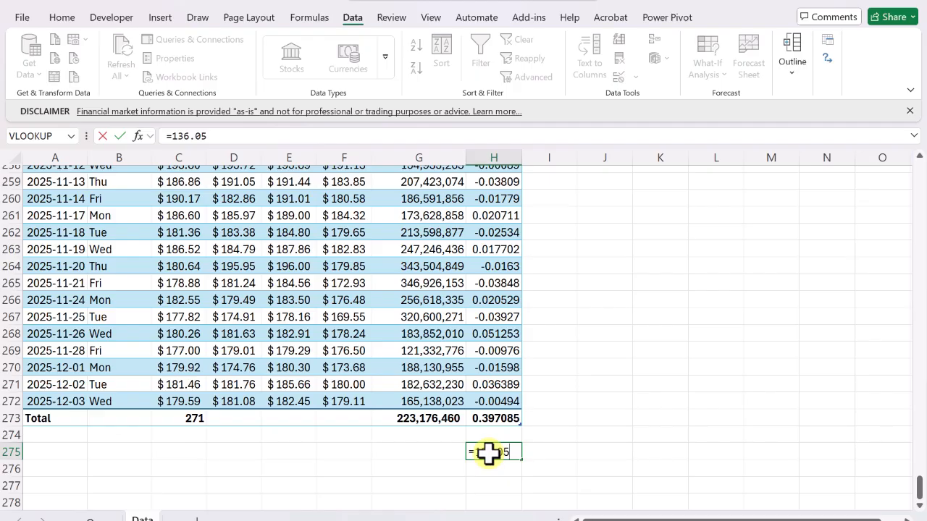
text(*(1+)
click(494, 417)
text())
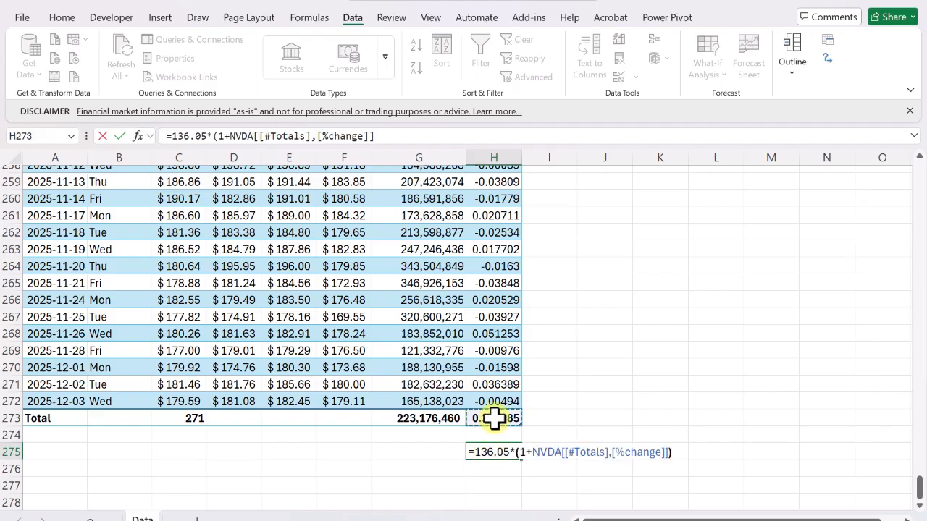
key(Return)
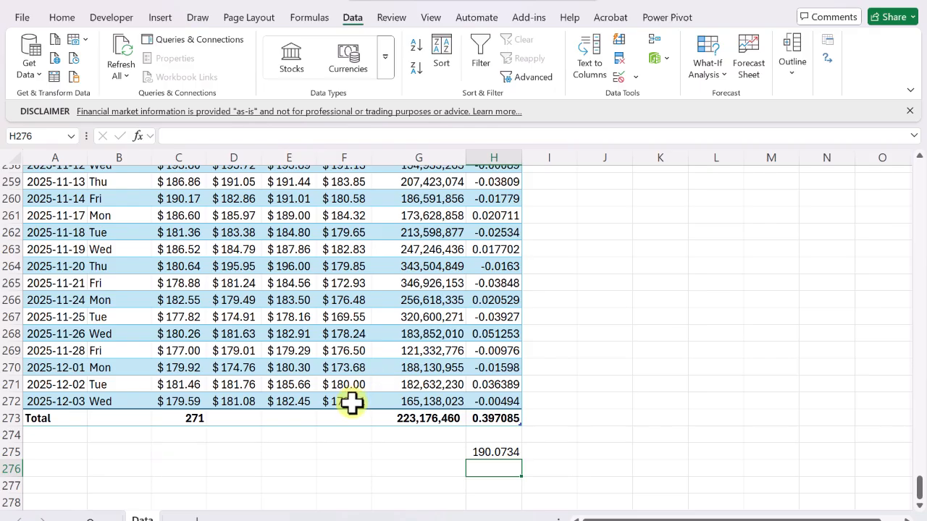
click(487, 451)
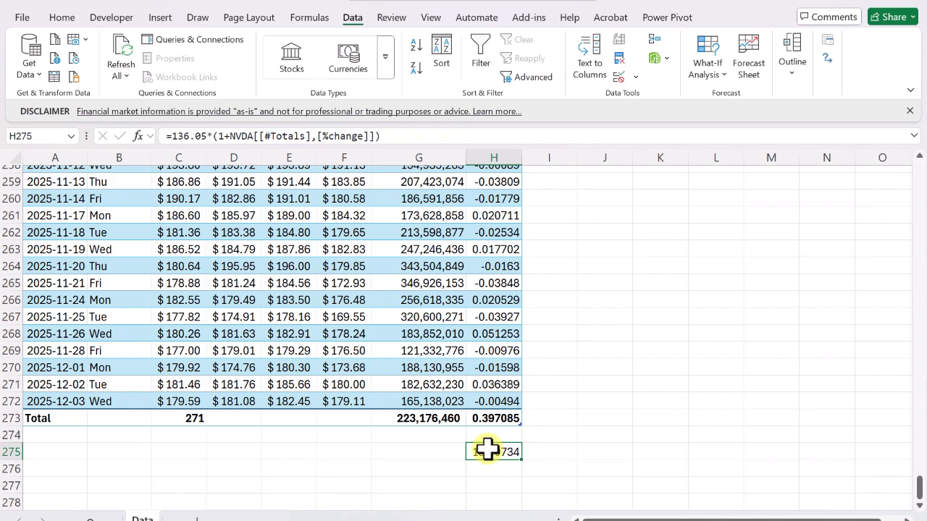
key(Delete)
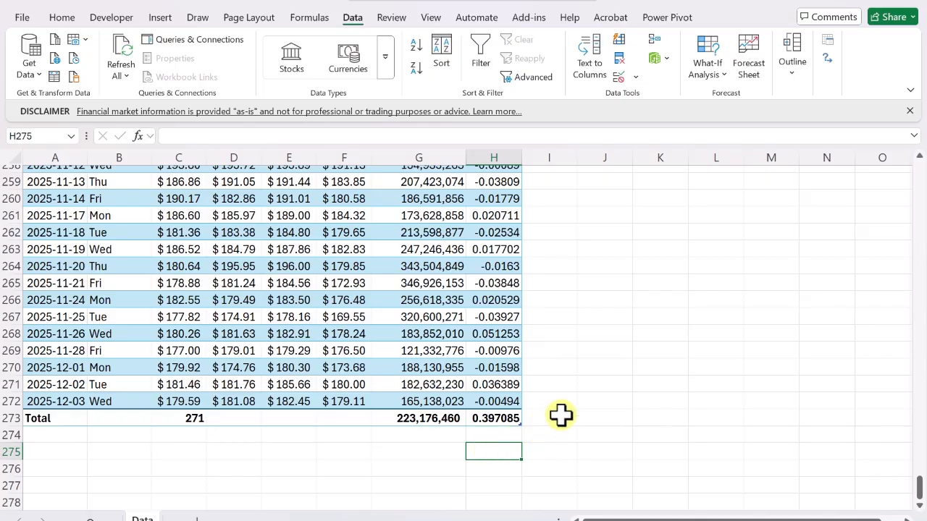
scroll(602, 406, up, 20)
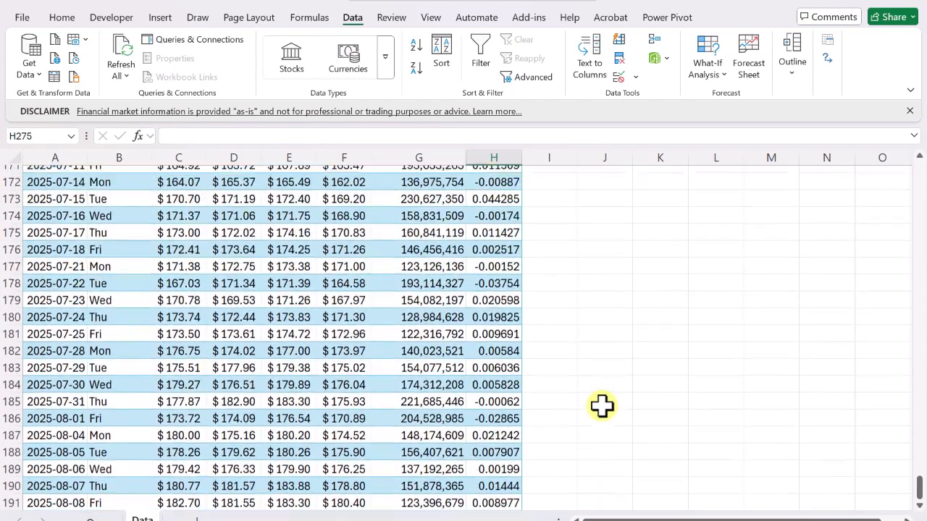
key(ctrl+Home)
key(Down)
key(Down)
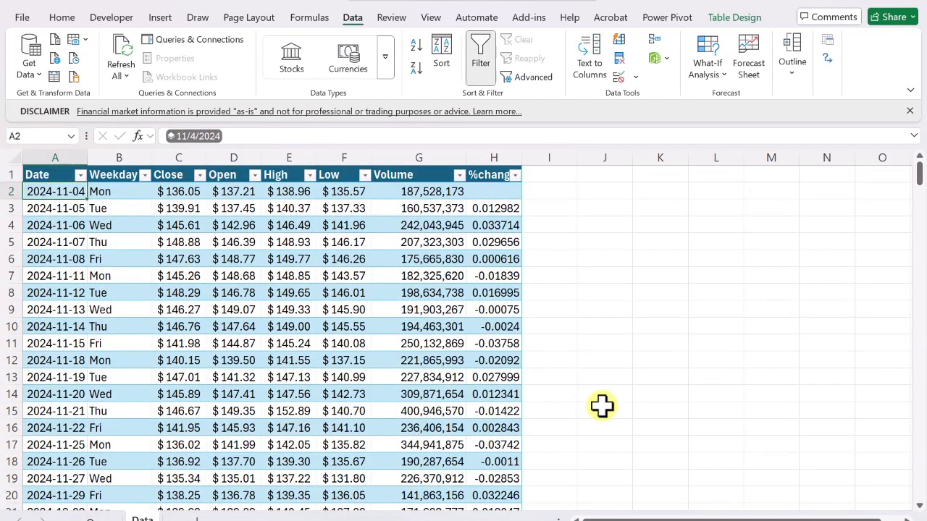
key(Right)
key(Right)
key(Right)
key(Right)
key(Right)
key(Right)
key(Right)
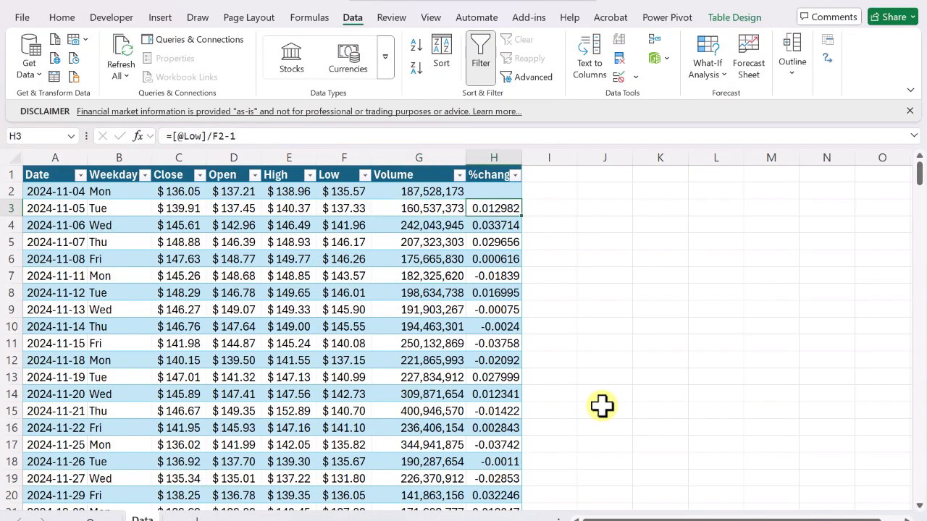
text(=ln()
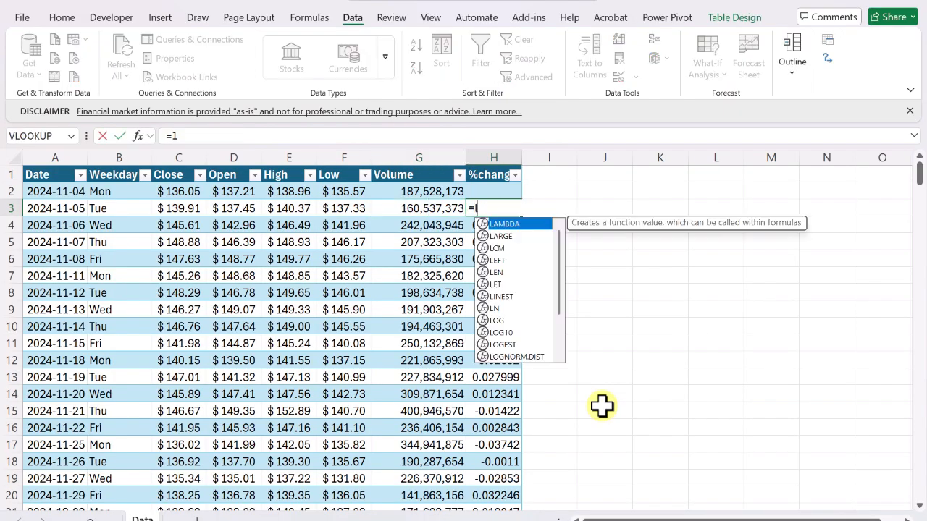
key(Left)
key(Left)
key(Left)
key(Left)
key(Left)
text(/)
key(Up)
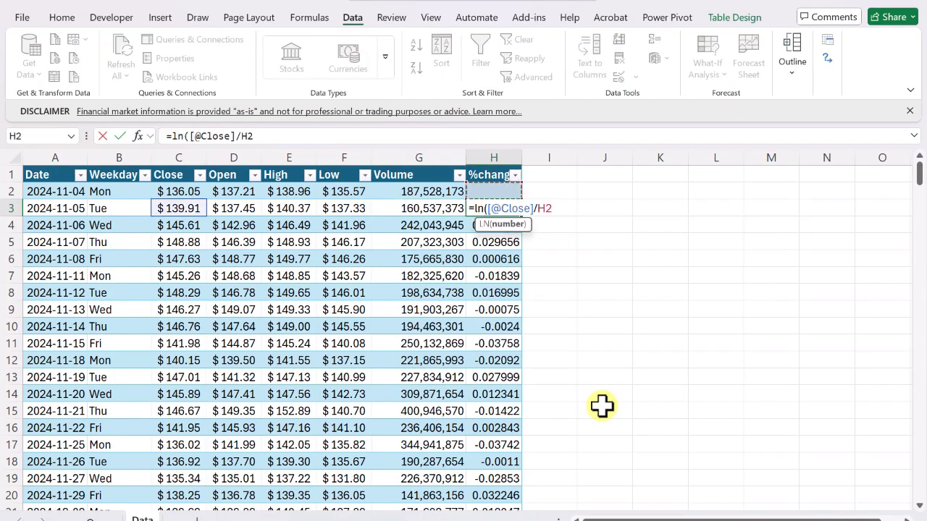
key(Left)
key(Left)
key(Left)
key(Left)
key(Left)
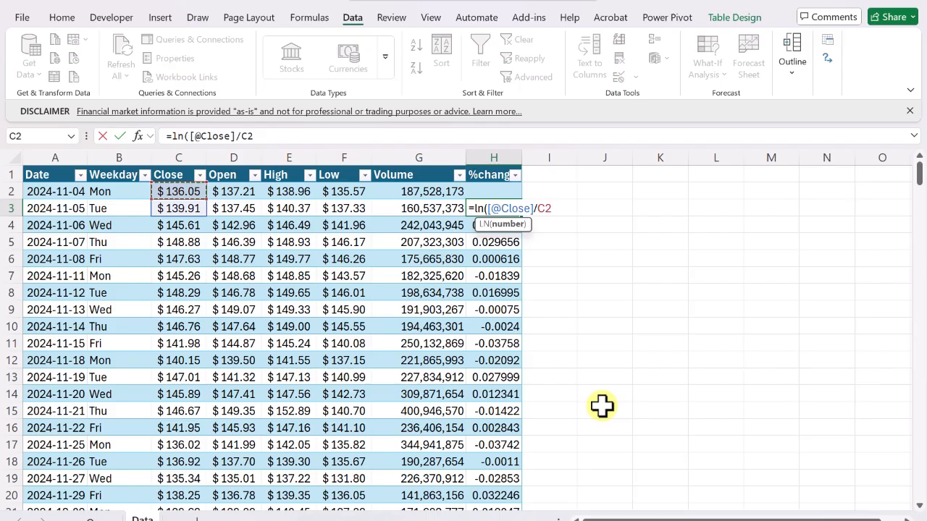
key(Return)
key(Up)
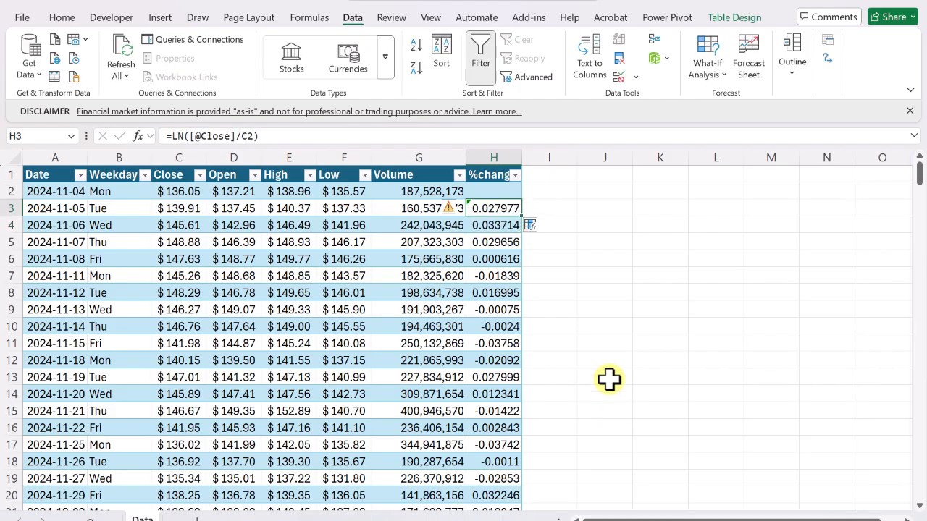
- Fill the log-return formula from H3 down the rest of the %change column
double_click(521, 216)
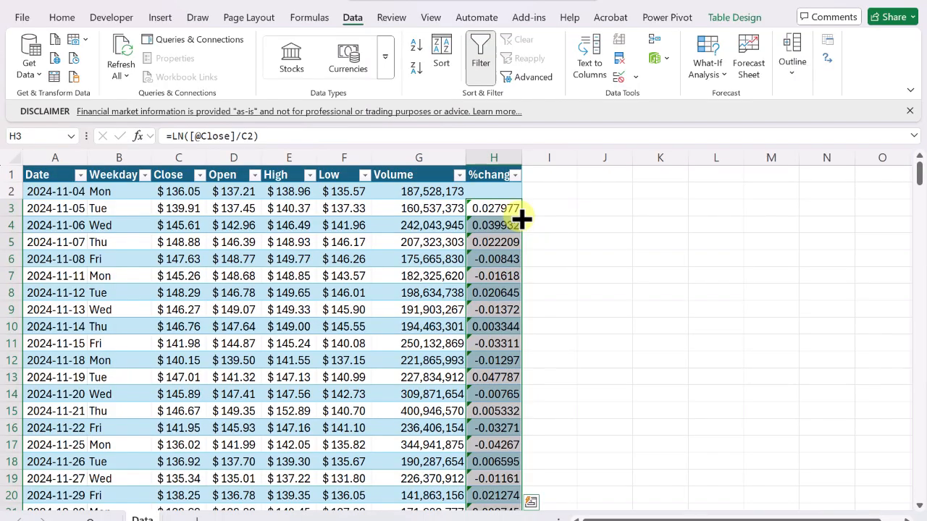
scroll(472, 275, down, 1)
scroll(468, 280, up, 1)
scroll(468, 280, down, 1)
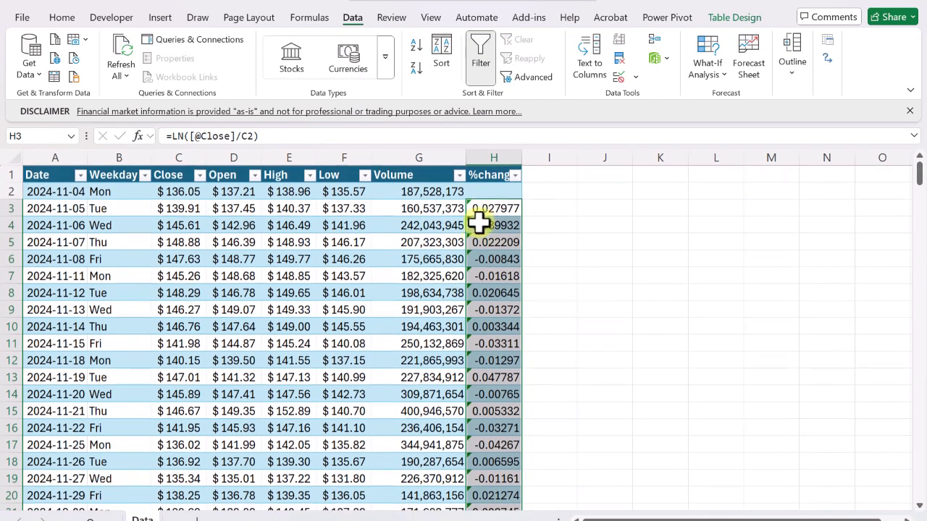
- Ignore the inconsistent calculated column formula errors in the %change column from H3 down
click(479, 209)
mouse_move(456, 226)
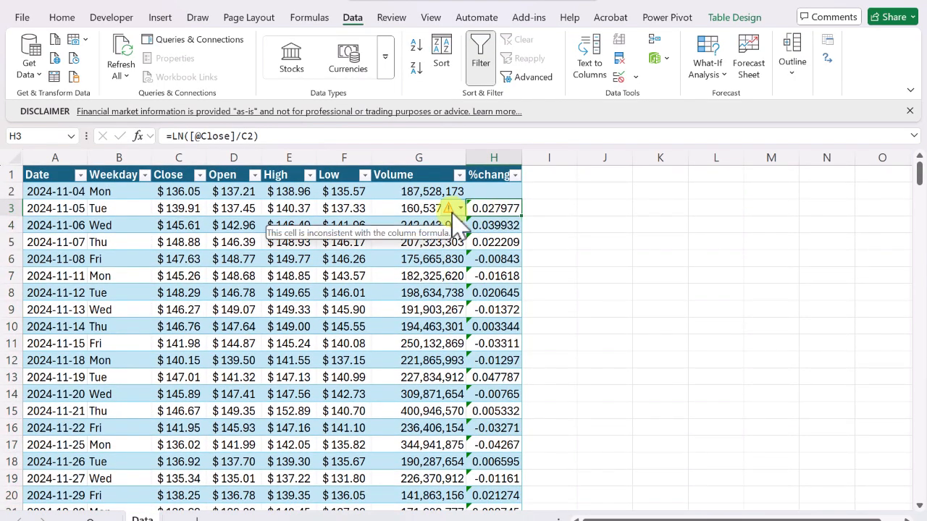
click(461, 209)
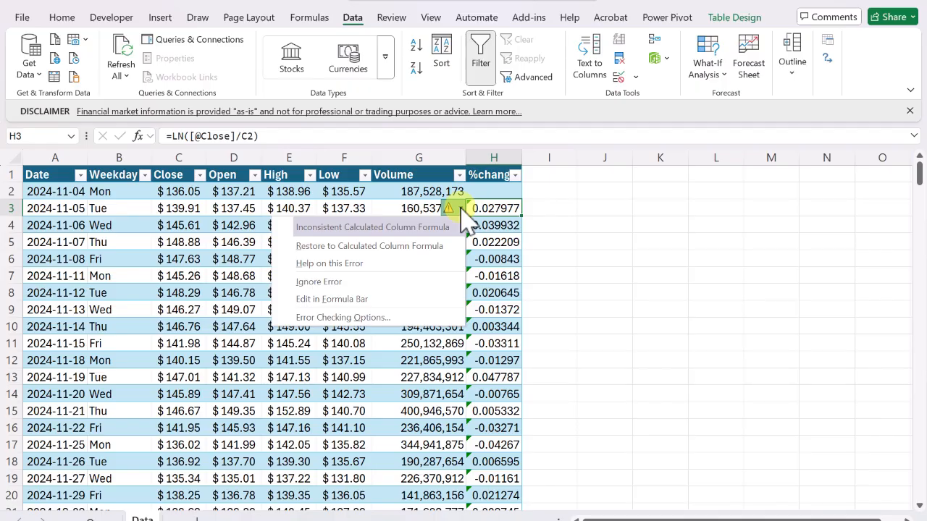
click(487, 207)
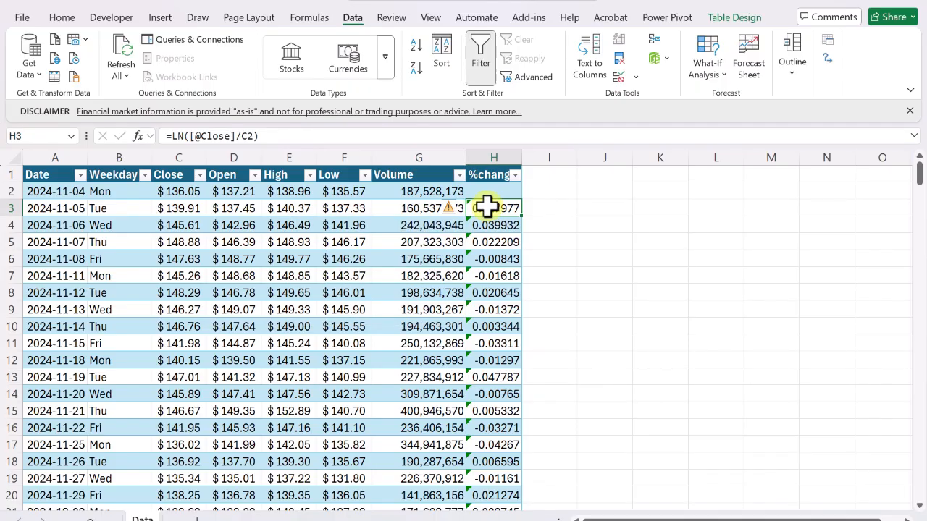
key(ctrl+shift+Down)
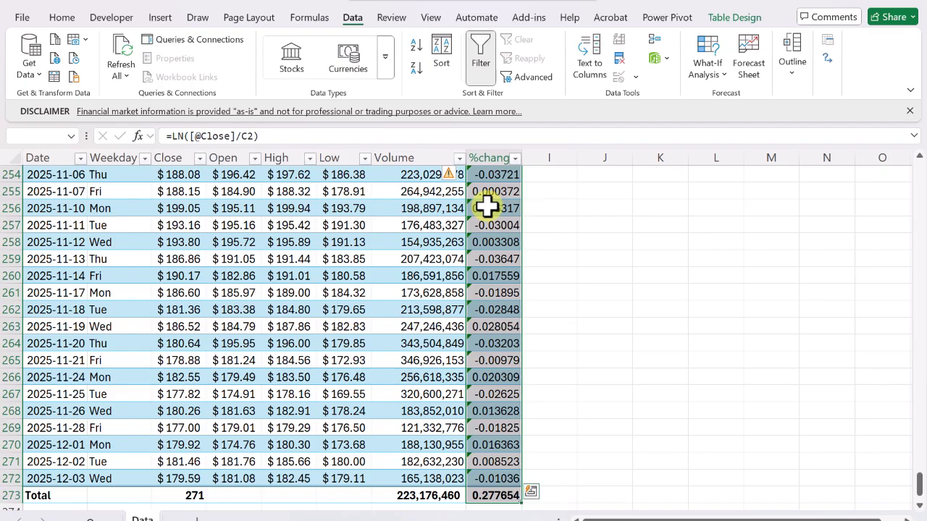
click(449, 175)
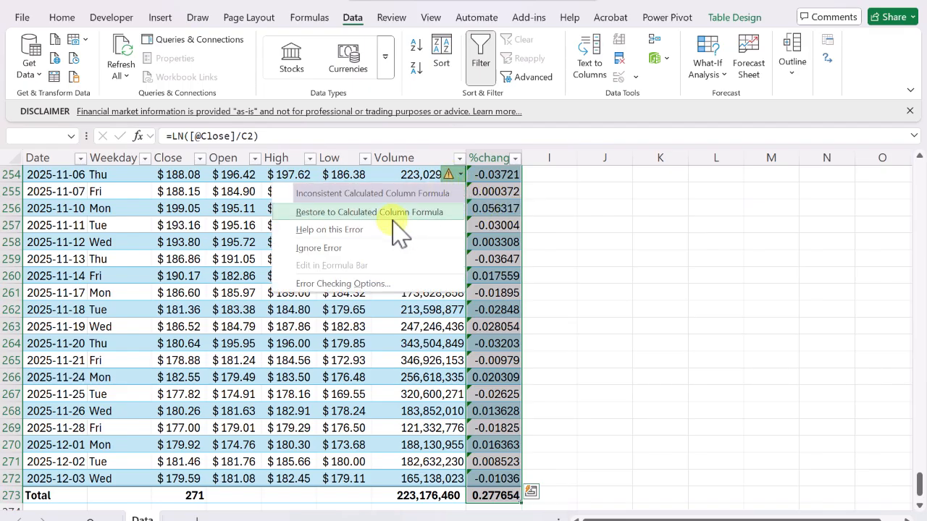
click(318, 248)
- Test =136.05*exp() of the %change total H273 in cell H275, compare it with the last Close in C272, and clear the formula
scroll(497, 372, down, 2)
click(494, 406)
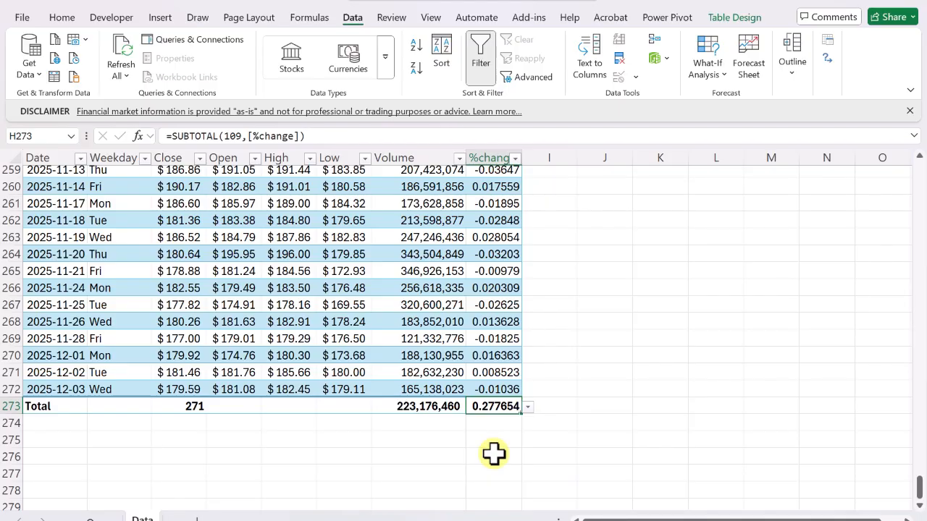
click(492, 439)
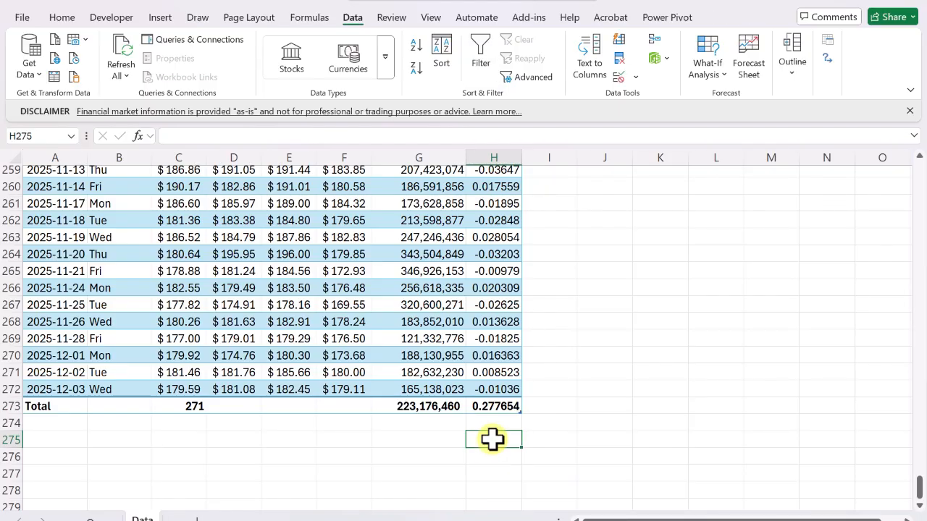
text(=13)
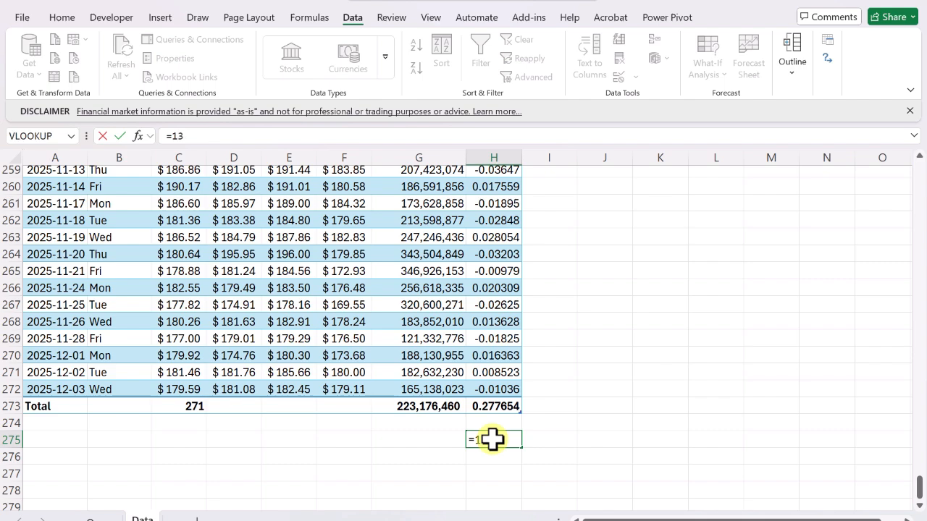
text(6.05*exp()
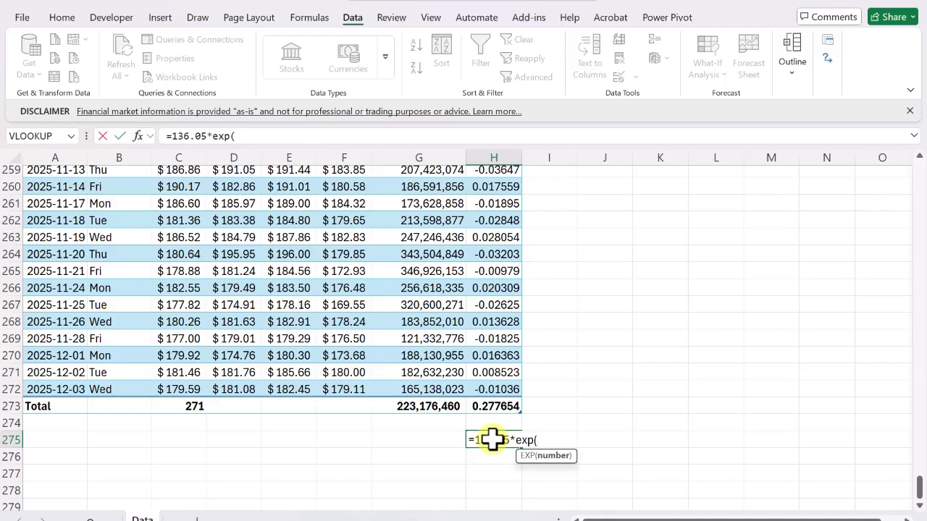
key(Up)
key(Up)
text())
key(Return)
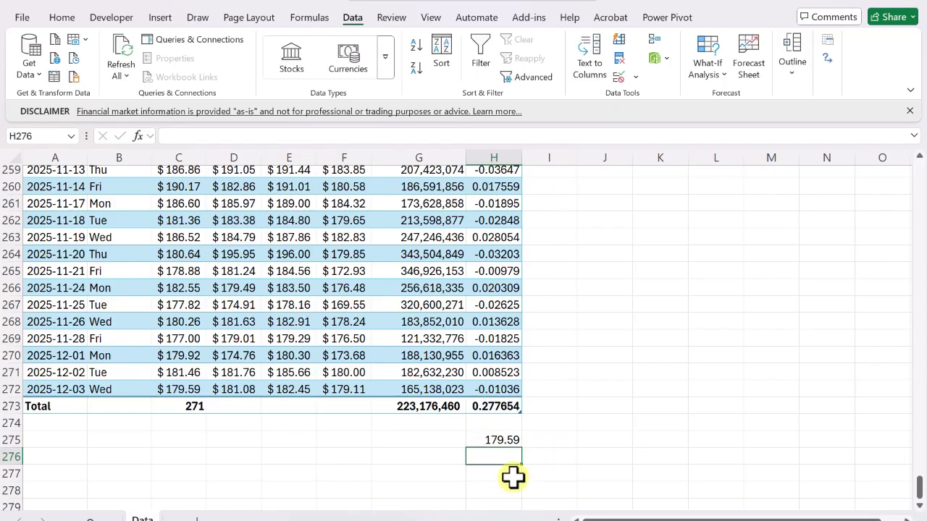
click(181, 387)
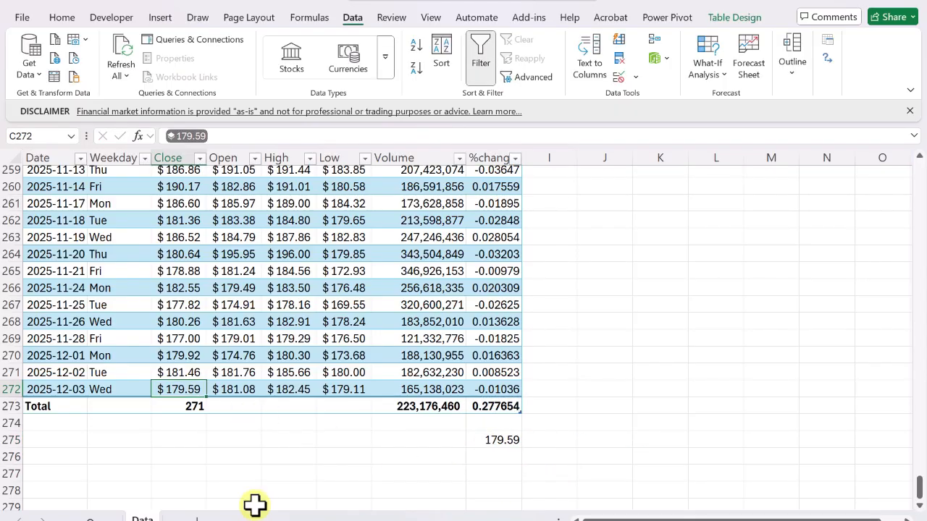
click(492, 441)
key(BackSpace)
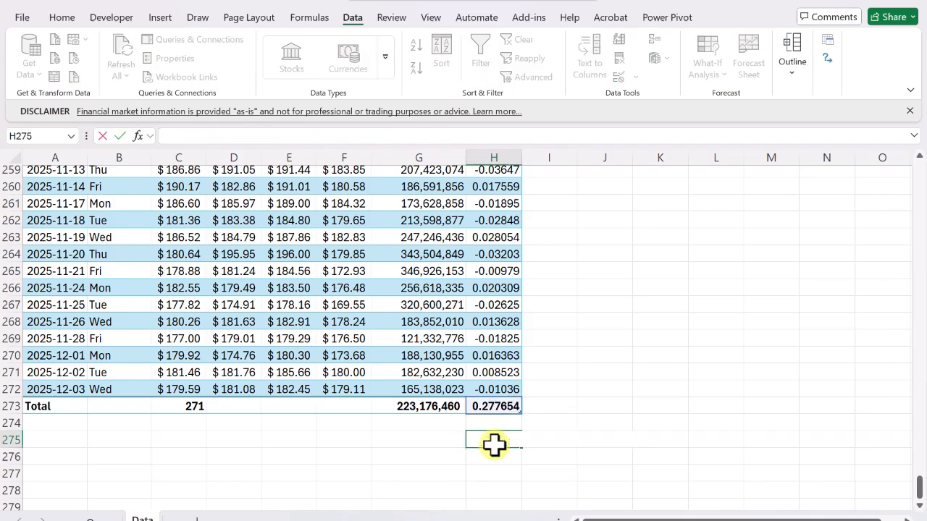
- Add a new table column with the header "cum sum" in cell I1
key(ctrl+Home)
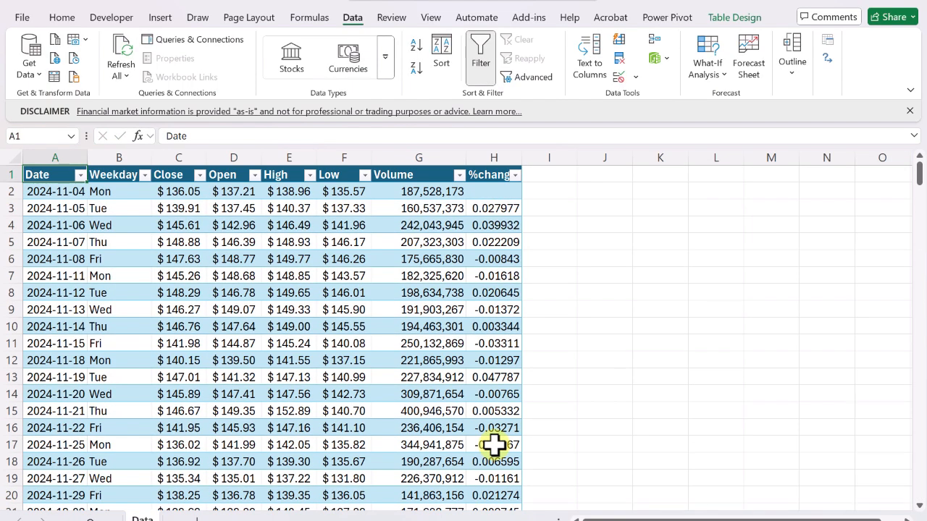
click(548, 174)
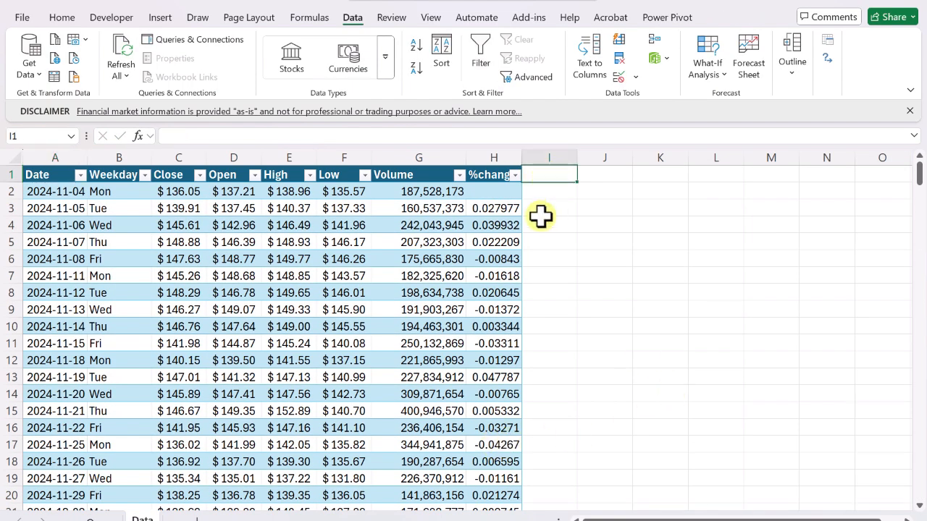
text(cum sum)
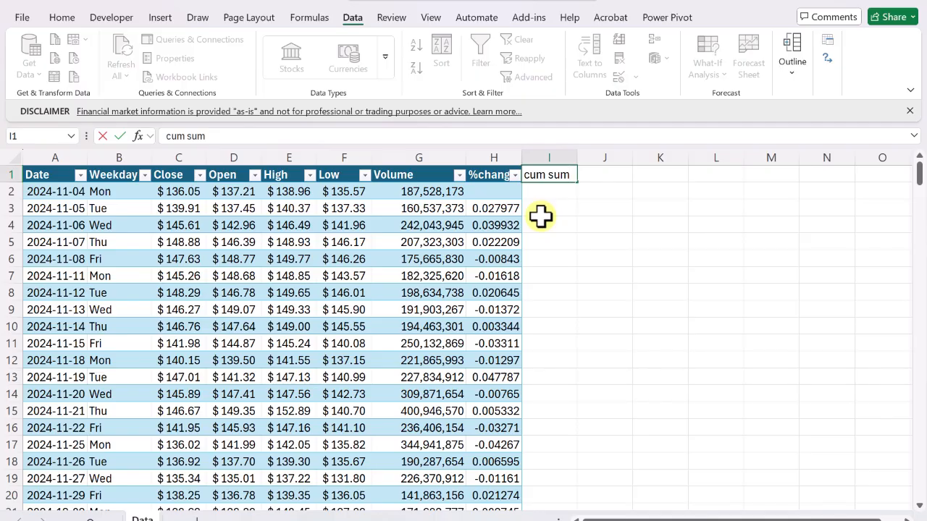
click(540, 215)
- Fill the cum sum column with a Quick Analysis running total of the %change values from H3 down to H272
key(Left)
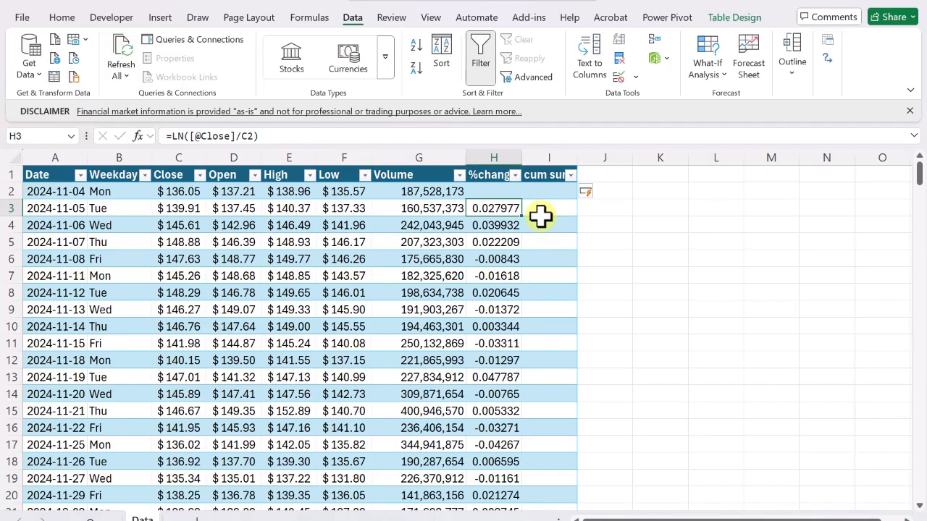
key(ctrl+shift+Down)
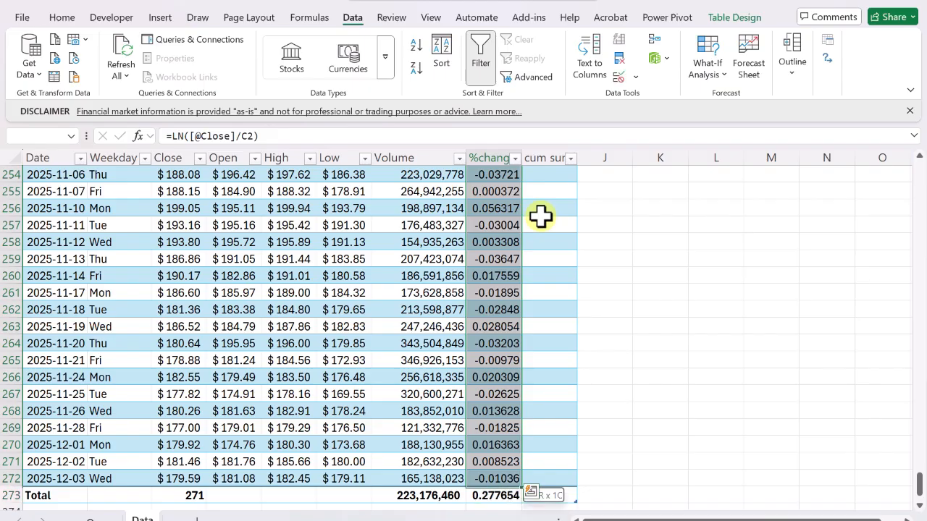
scroll(769, 301, down, 1)
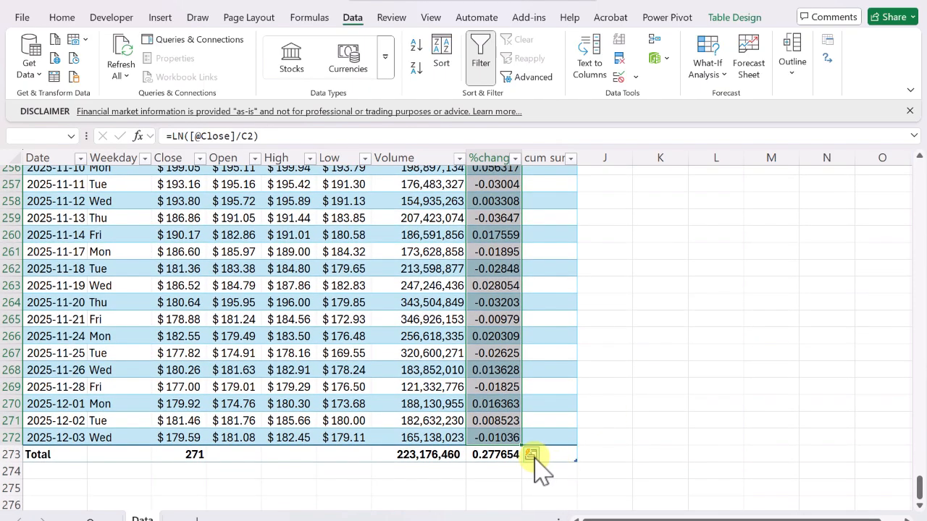
click(534, 458)
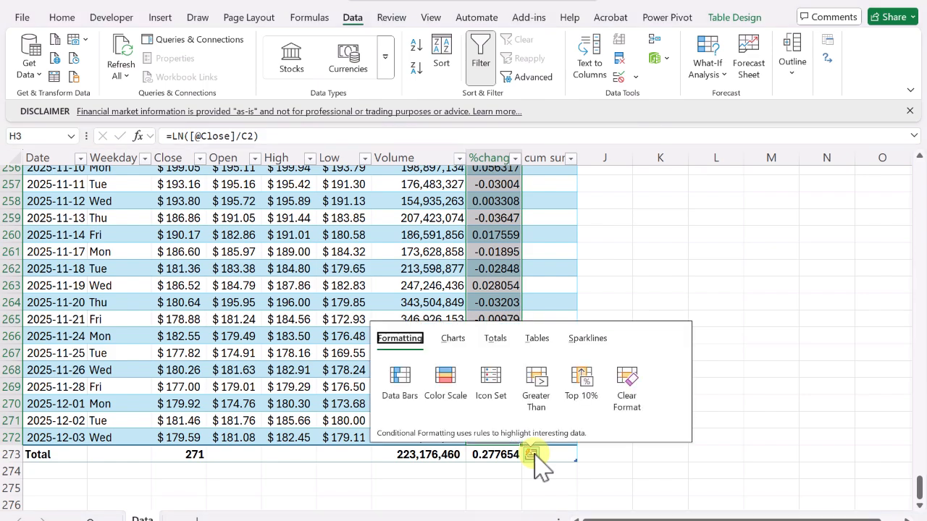
click(498, 341)
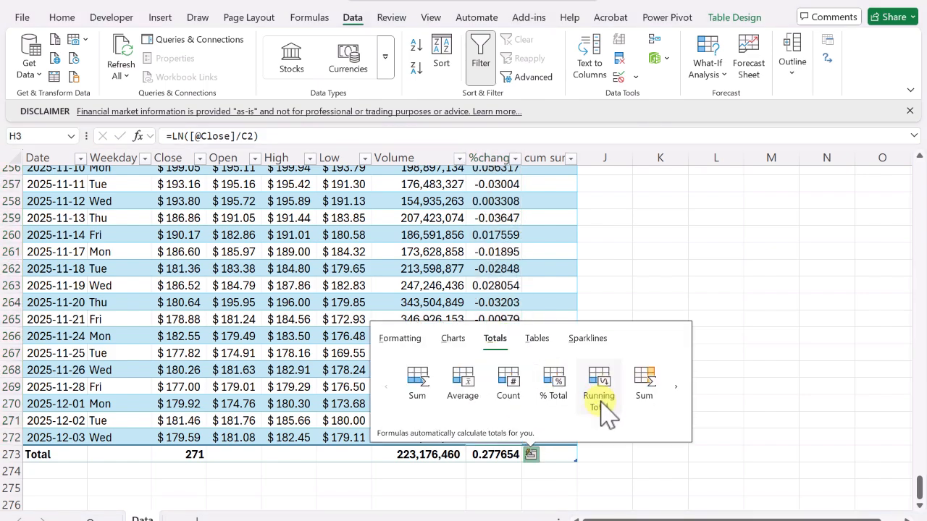
click(678, 391)
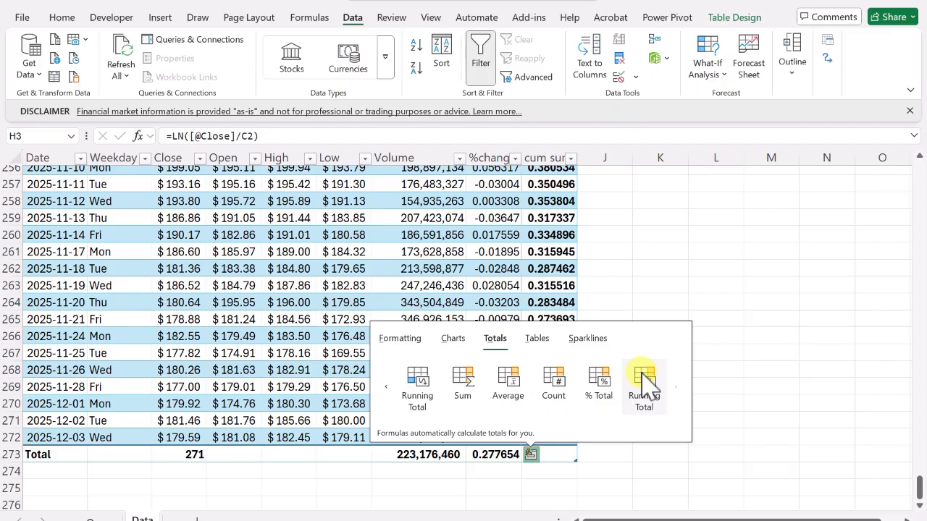
click(644, 382)
- Review the running totals in the cum sum column from the last rows back up to the first rows
scroll(590, 341, up, 16)
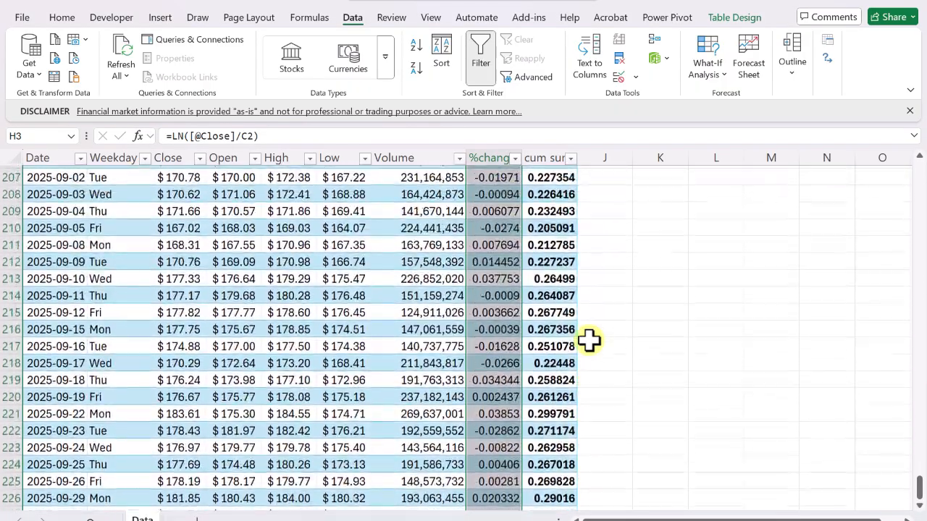
scroll(589, 341, up, 18)
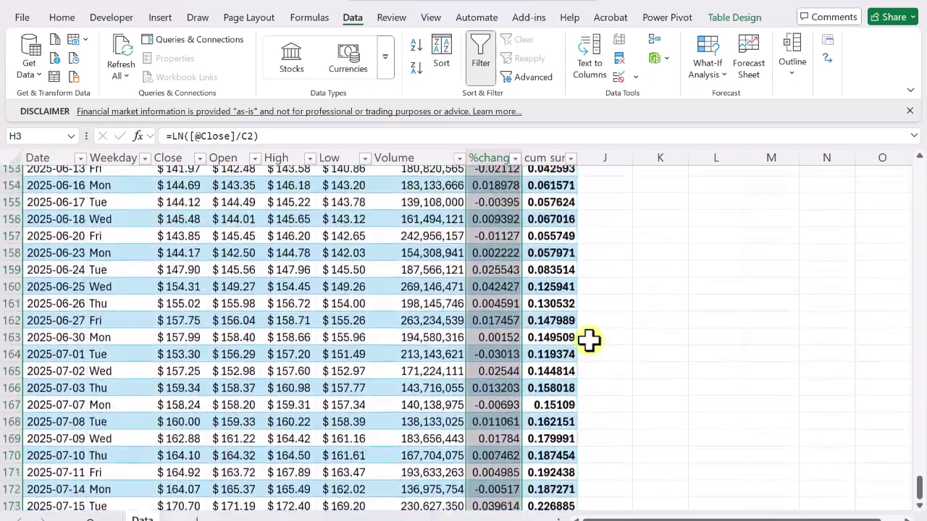
scroll(589, 340, up, 12)
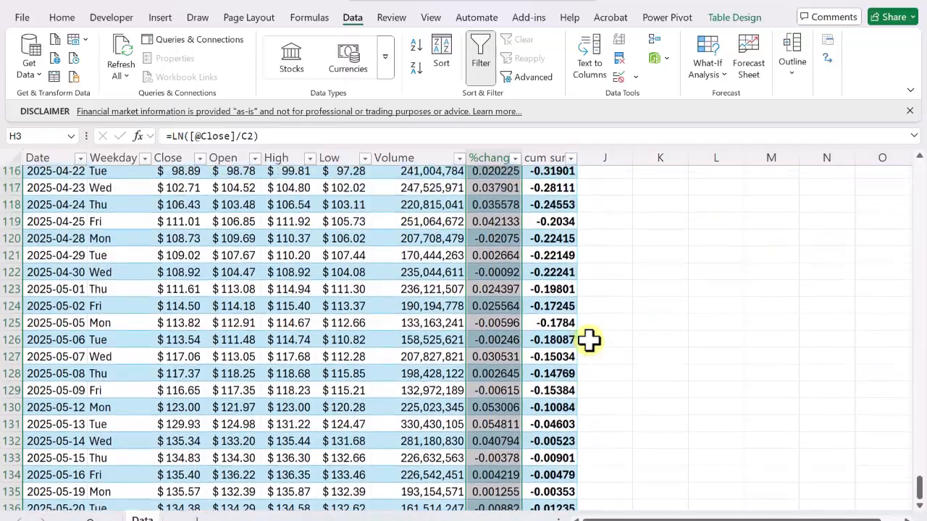
scroll(589, 340, up, 8)
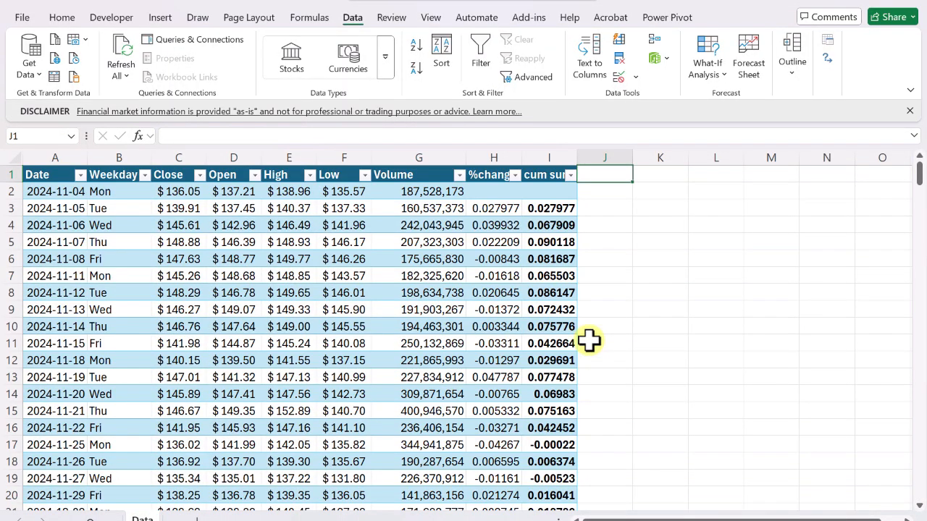
key(Left)
key(Left)
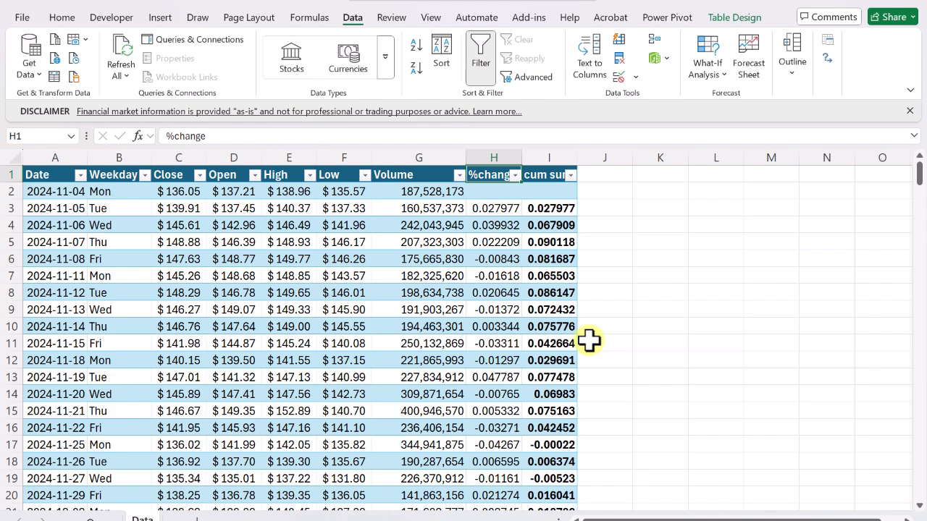
key(ctrl+Home)
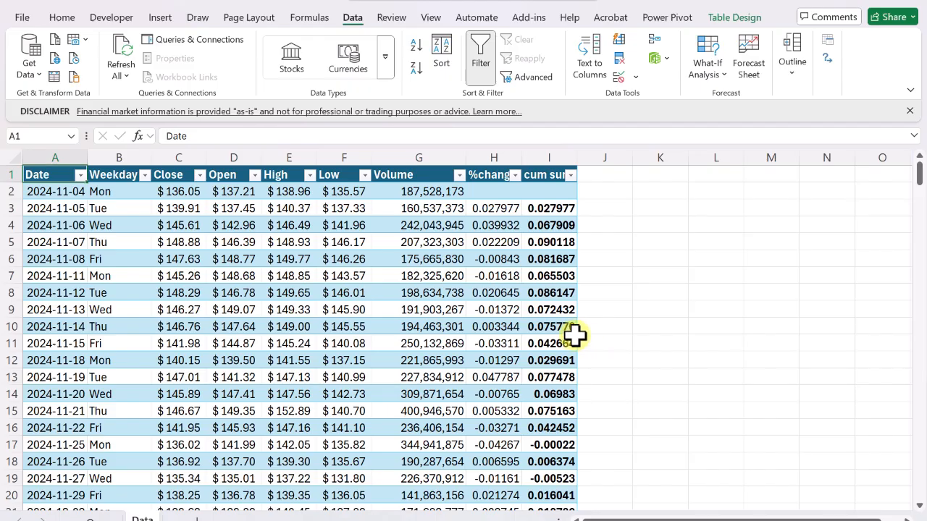
- Change the %change total in H273 to the standard deviation
key(ctrl+End)
key(Up)
key(Up)
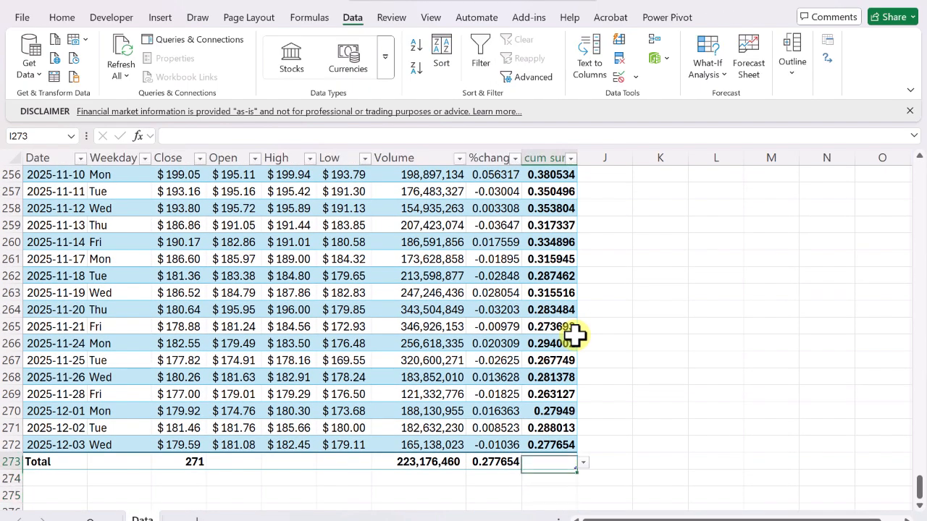
key(Left)
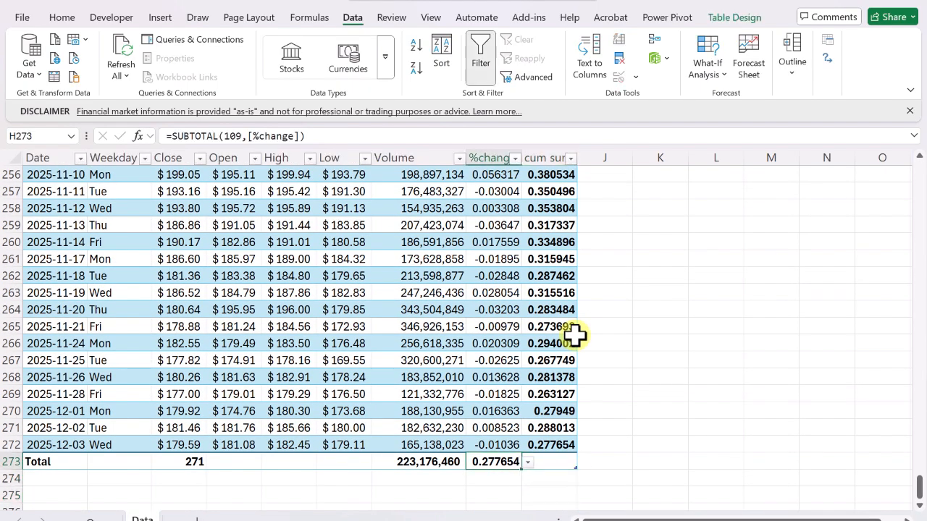
click(527, 462)
click(493, 422)
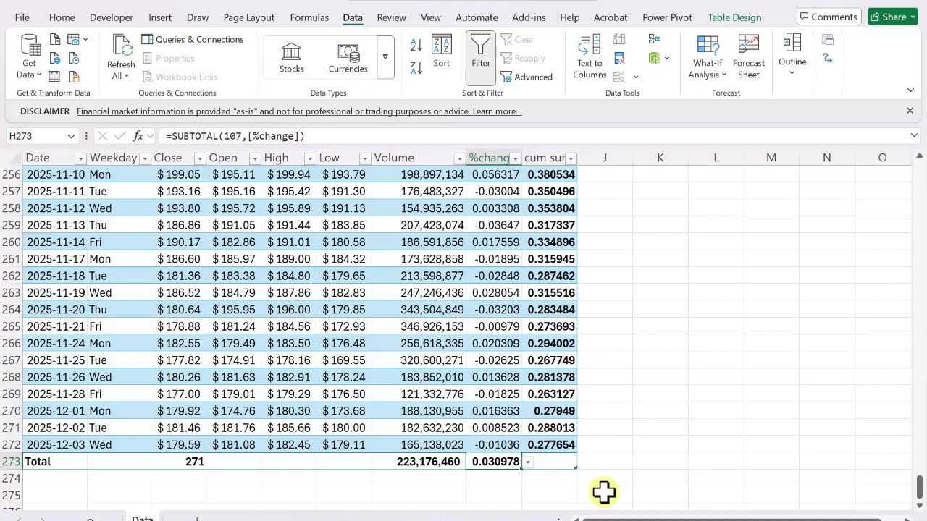
- Test the annualized volatility formula =NVDA[[#Totals],[%change]]*SQRT(252) in cell H275, and clear the formula
scroll(604, 493, down, 1)
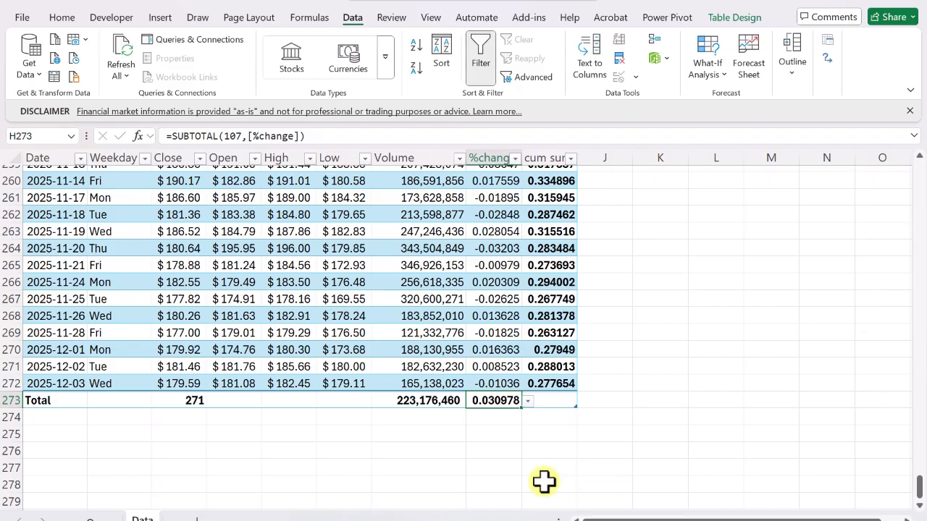
click(504, 434)
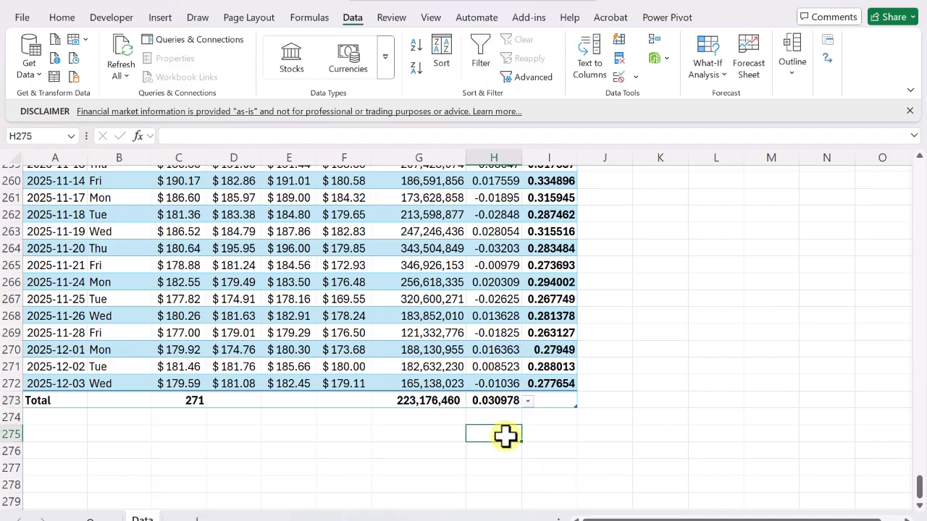
text(=)
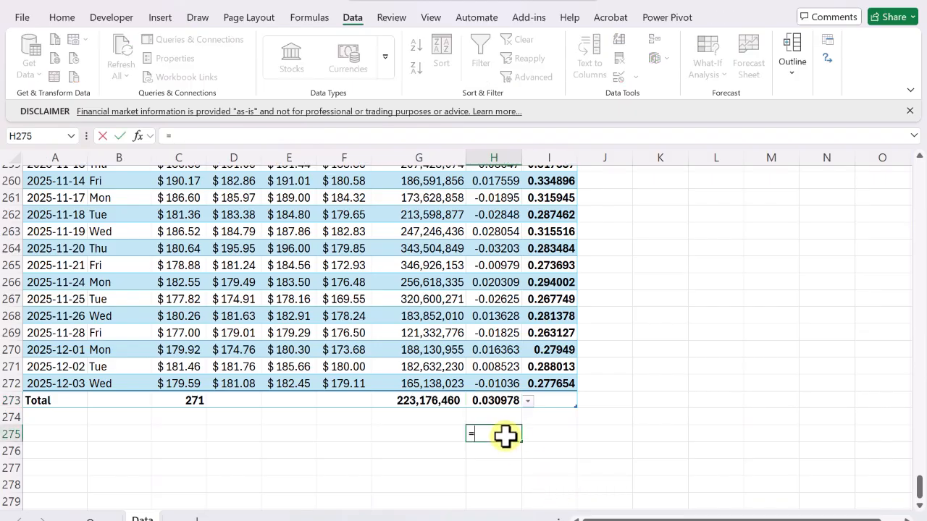
key(Up)
key(Up)
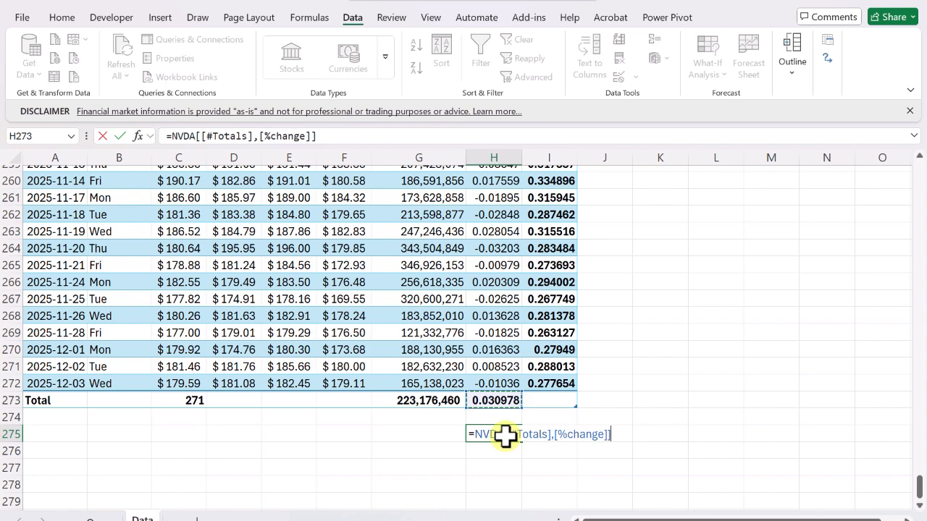
text(*sqrt)
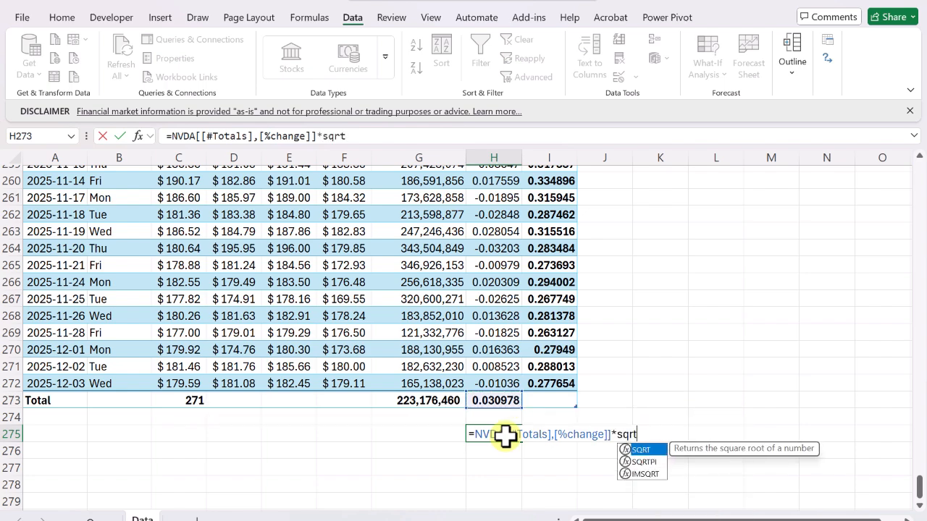
text(()
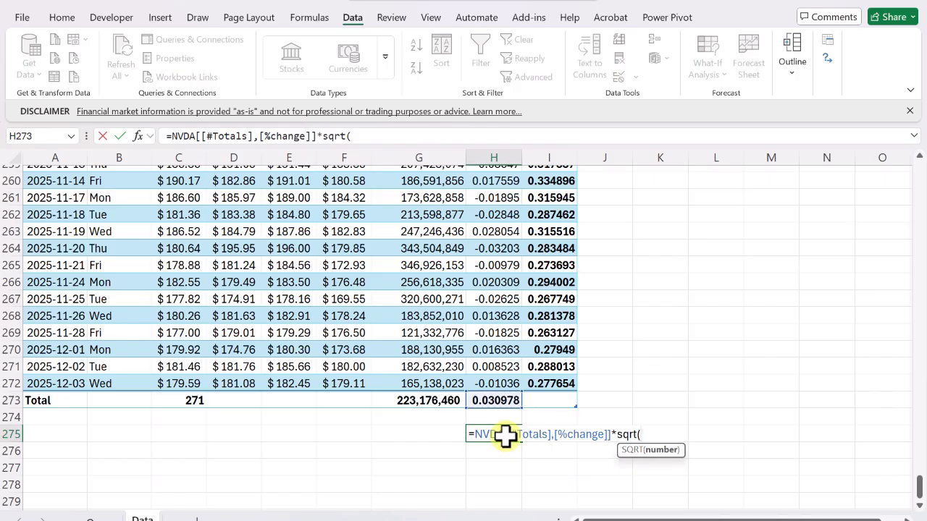
text(252))
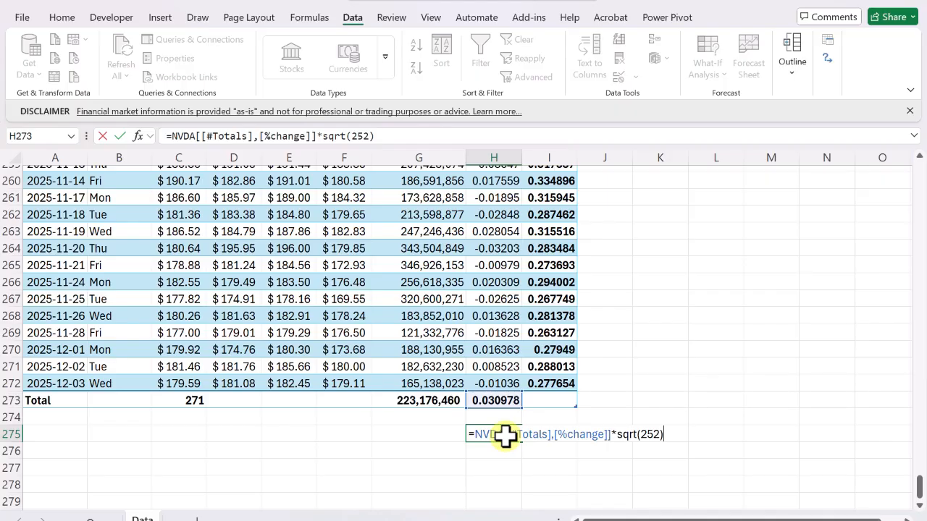
key(Return)
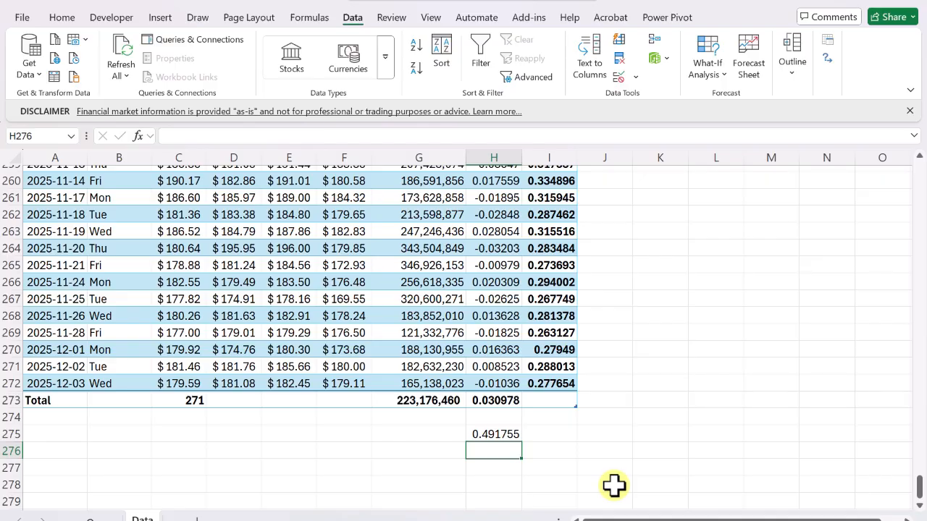
key(Up)
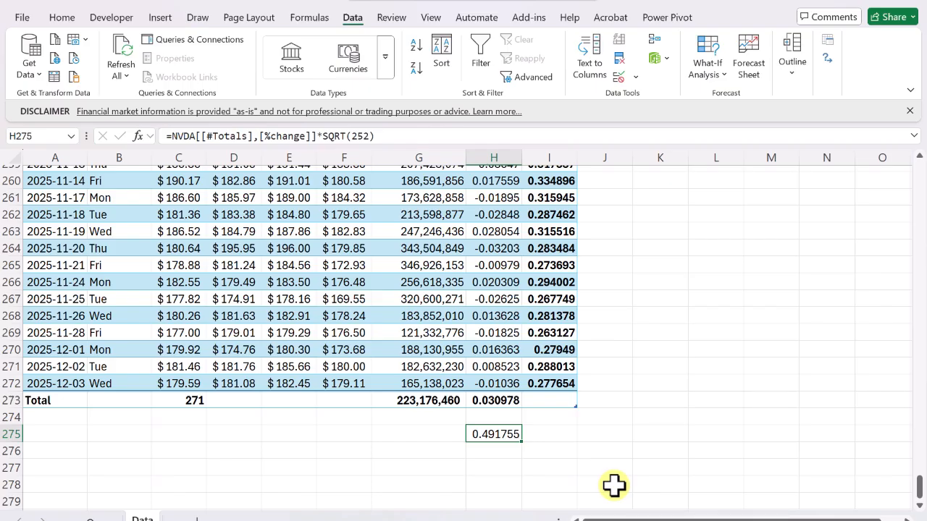
key(Delete)
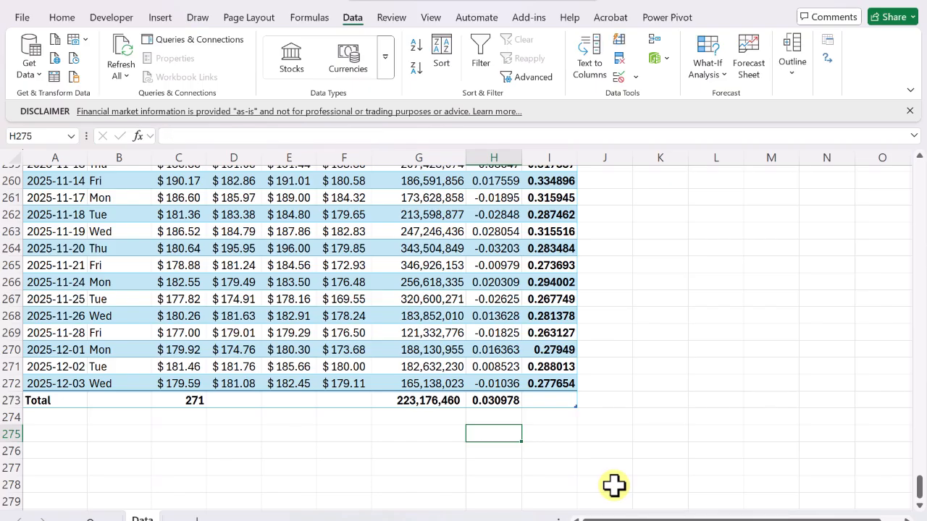
key(Up)
key(Up)
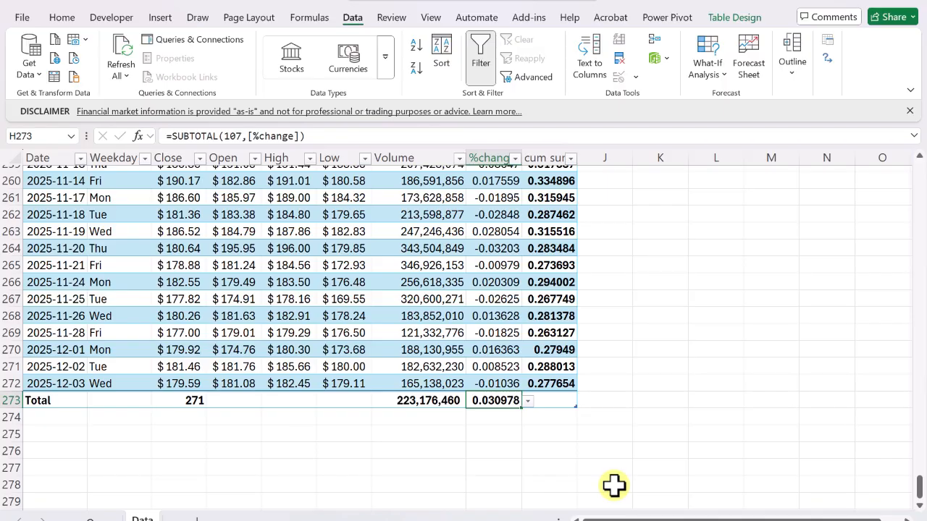
key(ctrl+Home)
key(Down)
key(Down)
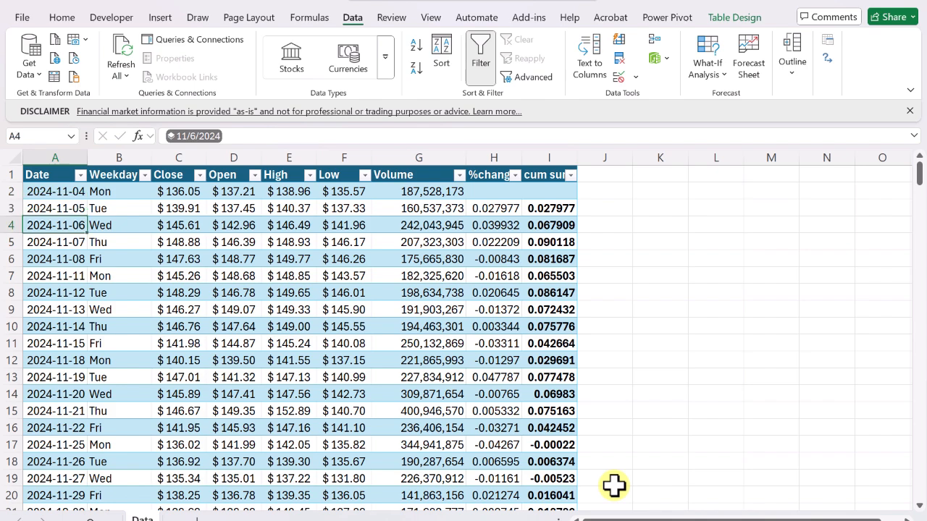
key(Right)
key(Right)
key(Right)
key(Right)
key(Right)
key(Right)
key(Right)
key(Right)
key(Right)
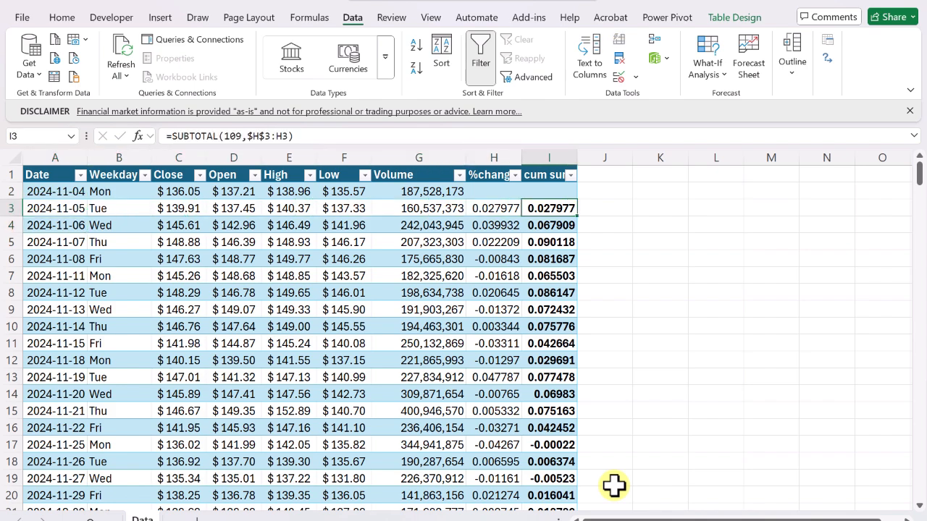
key(Down)
key(Down)
key(Down)
key(Down)
key(Down)
key(Down)
key(Down)
key(Down)
key(Down)
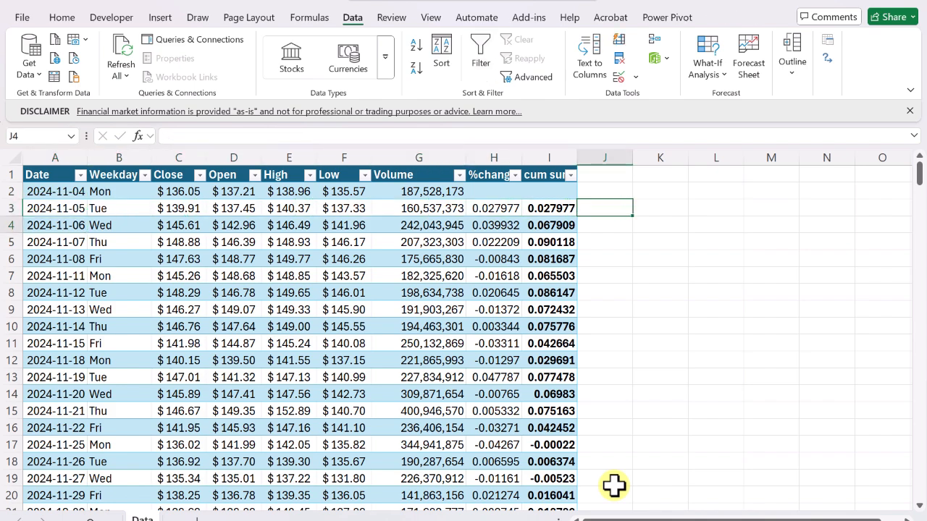
key(Down)
key(Down)
key(Down)
key(Down)
key(Down)
key(Down)
key(Down)
key(Down)
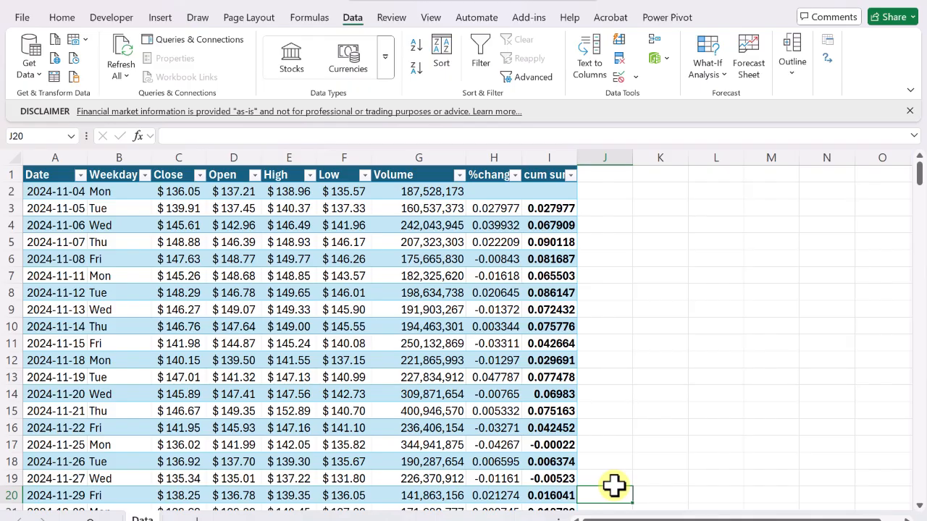
- Add a new table column with the header Volatility in cell J1
key(Up)
key(Up)
key(Up)
key(Up)
key(Up)
key(Up)
key(Up)
key(Up)
key(Up)
key(Up)
key(Up)
key(Up)
key(Up)
key(Up)
key(Up)
key(Up)
key(Up)
key(Up)
key(Up)
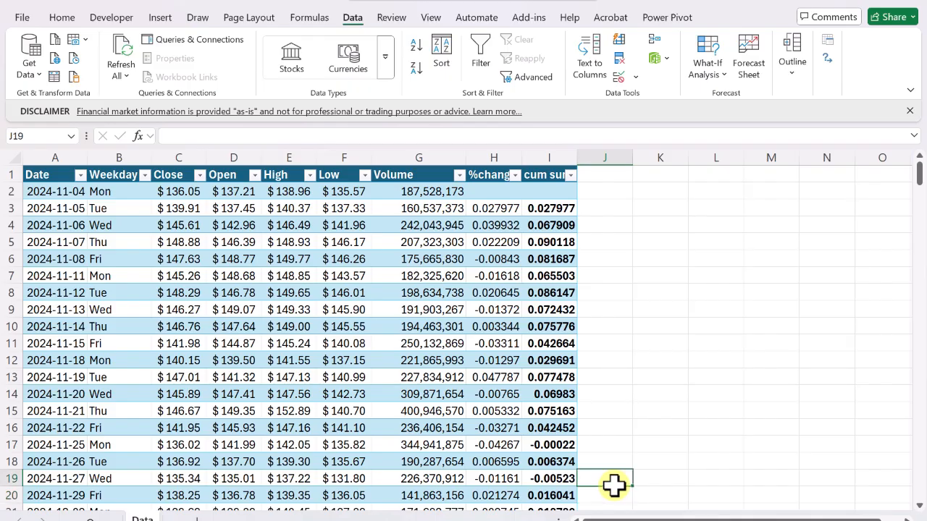
text(Vi)
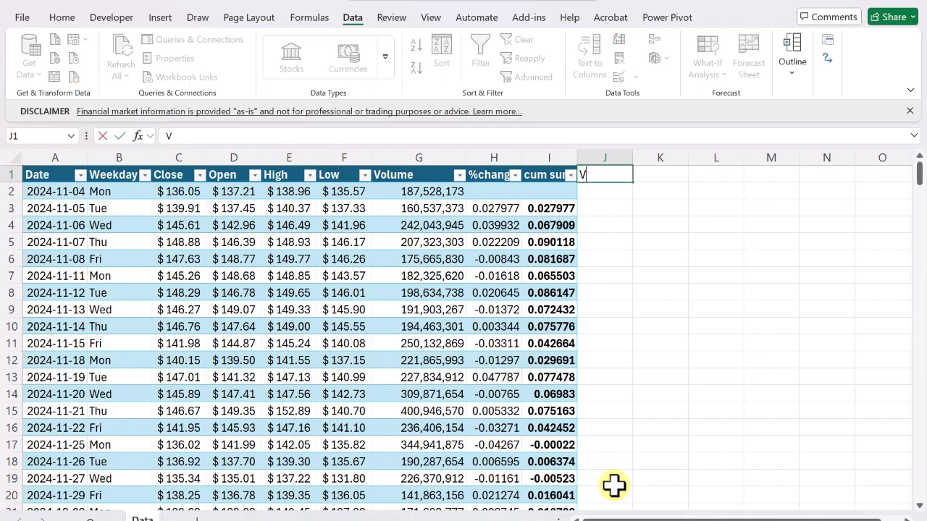
key(BackSpace)
text(olatility)
key(Return)
key(Return)
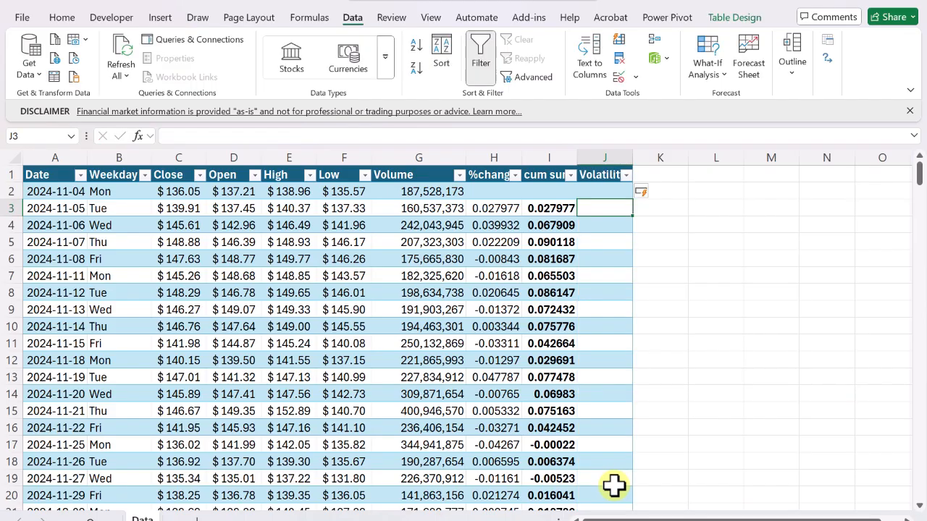
- Enter the sample standard deviation formula =STDEV.S(H3:H22) for the %change values in cell J23
key(Down)
key(Down)
key(Down)
key(Down)
key(Down)
key(Down)
key(Down)
key(Down)
key(Down)
key(Down)
key(Down)
key(Down)
key(Down)
key(Down)
key(Down)
key(Down)
key(Down)
key(Down)
key(Down)
key(Down)
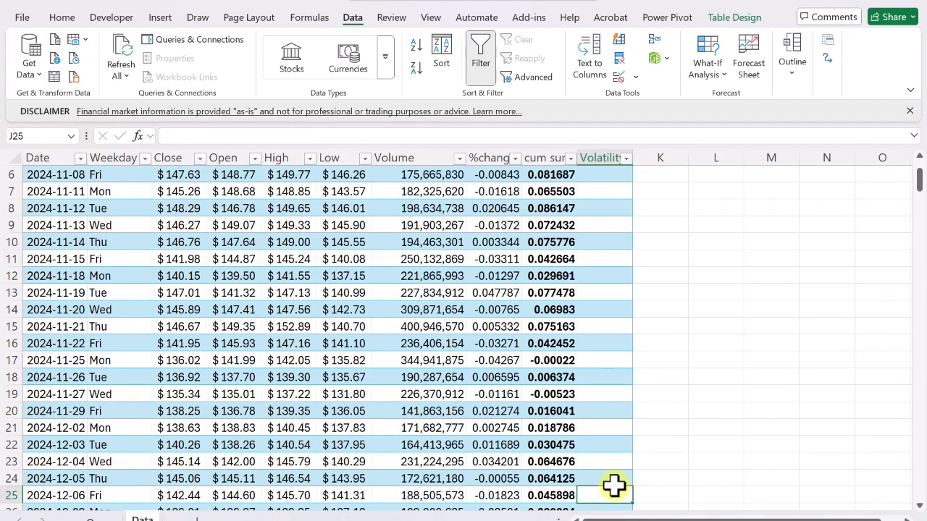
key(Up)
key(Up)
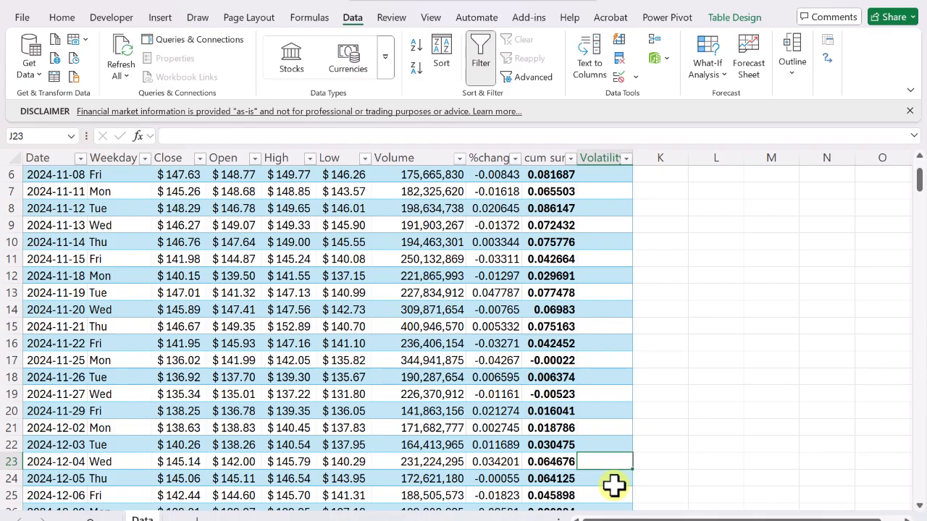
text(=stde)
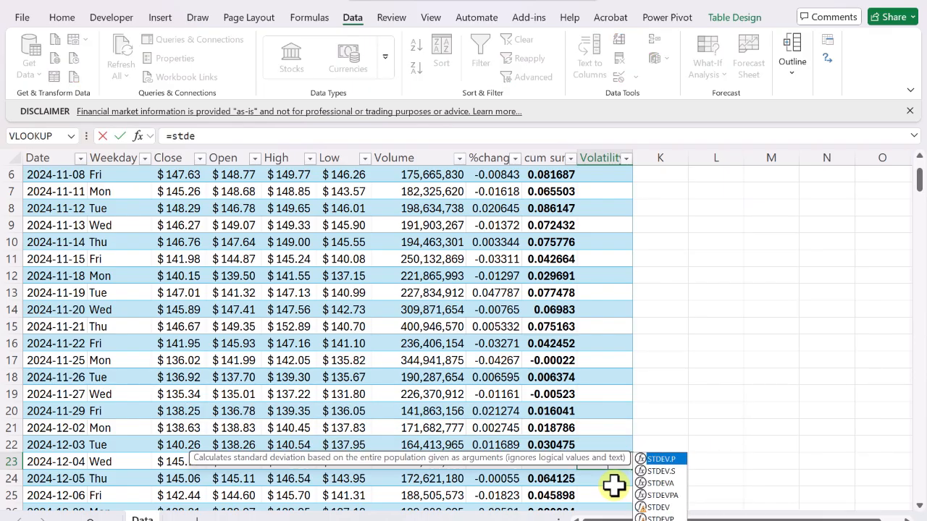
key(Down)
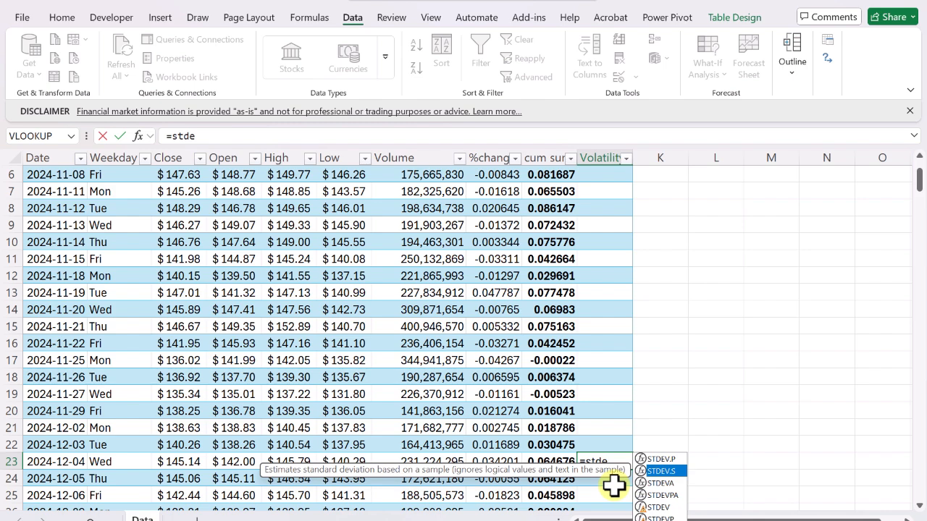
key(Tab)
key(Up)
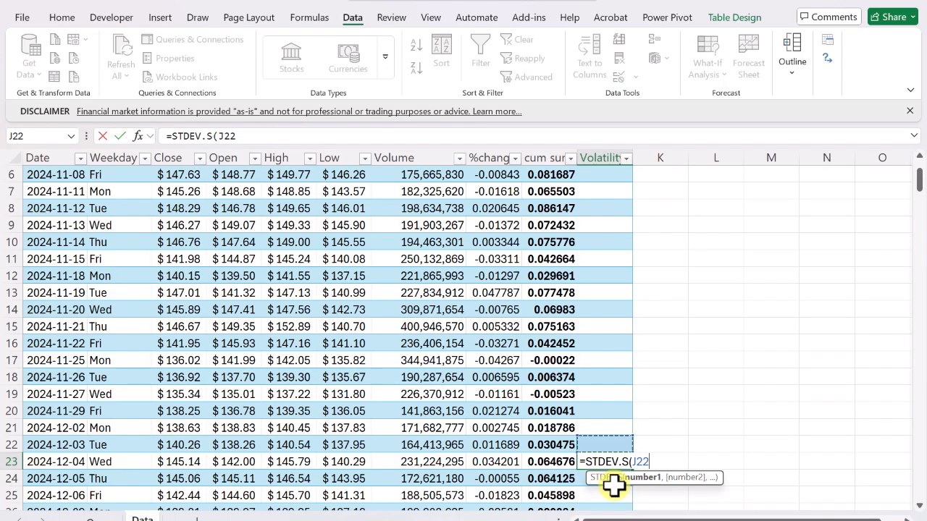
key(Left)
key(Left)
key(ctrl+shift+Up)
key(shift+Down)
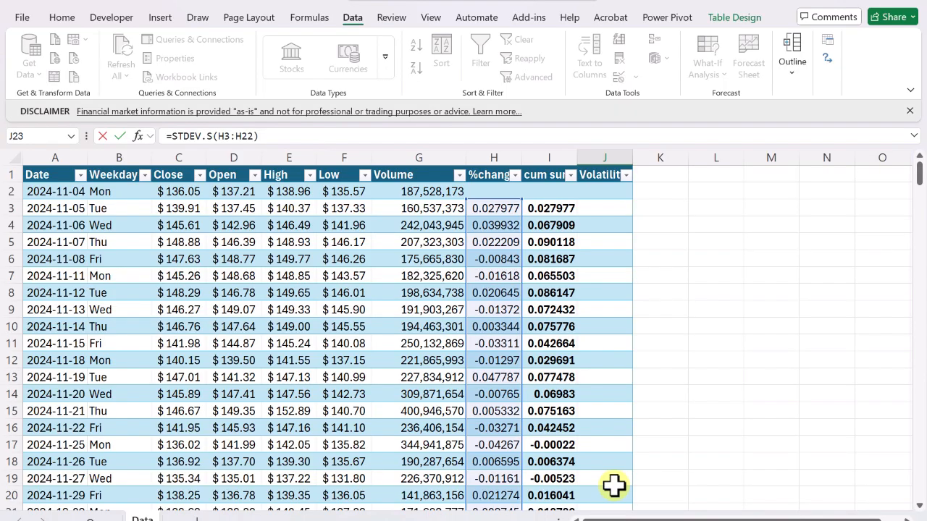
key(ctrl+Return)
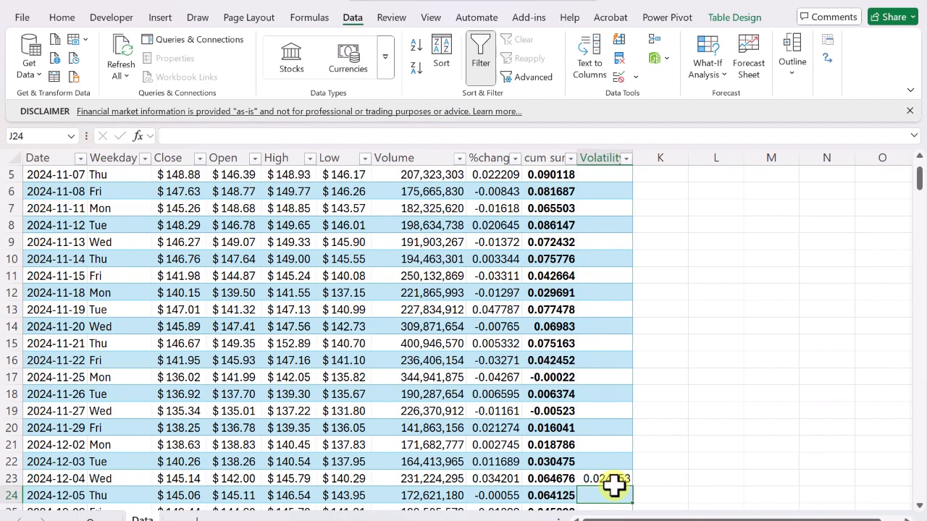
- Fill the rolling standard deviation formula from J23 down the rest of the Volatility column
scroll(613, 487, down, 2)
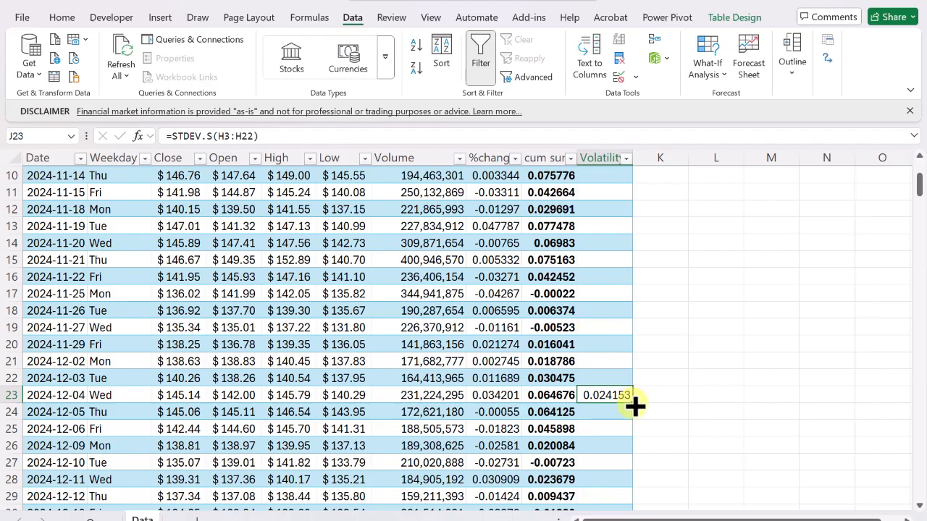
scroll(635, 406, down, 1)
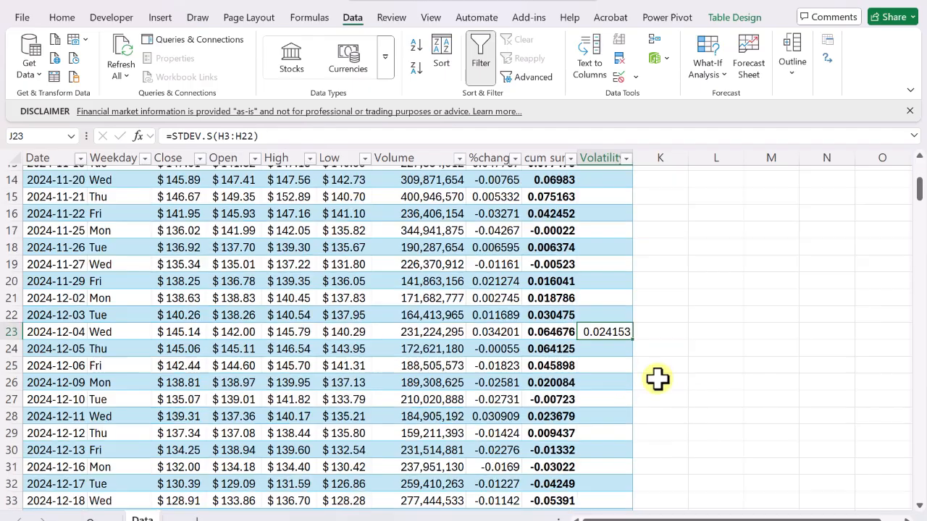
double_click(634, 341)
mouse_move(916, 187)
mouse_down()
mouse_move(905, 186)
mouse_move(910, 194)
mouse_up()
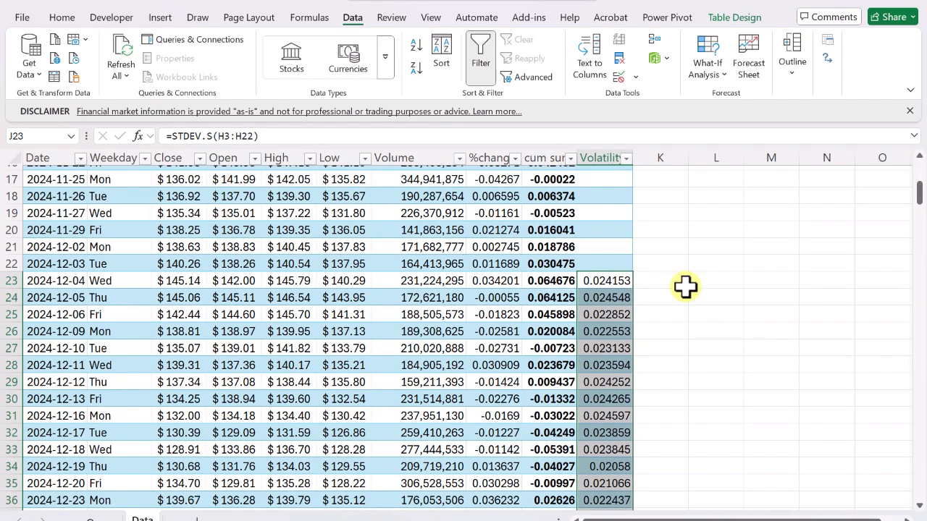
click(663, 282)
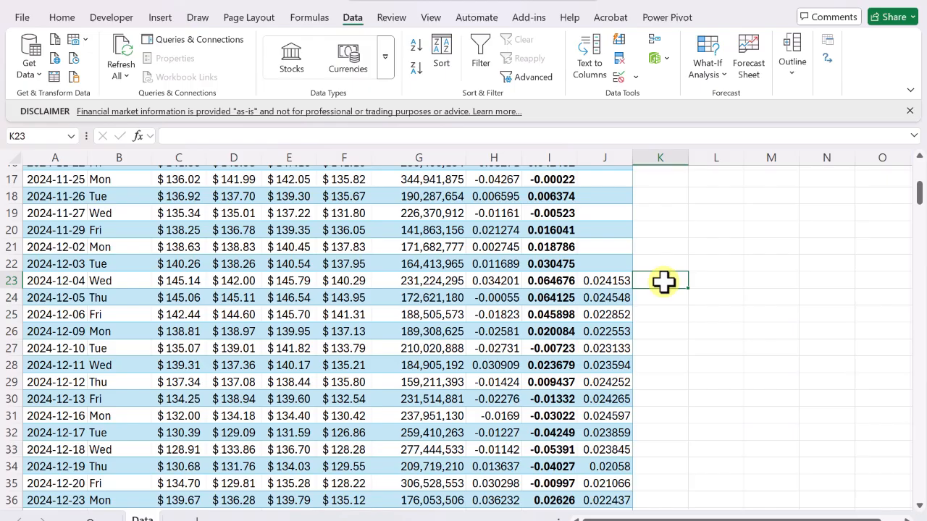
text(=)
key(Left)
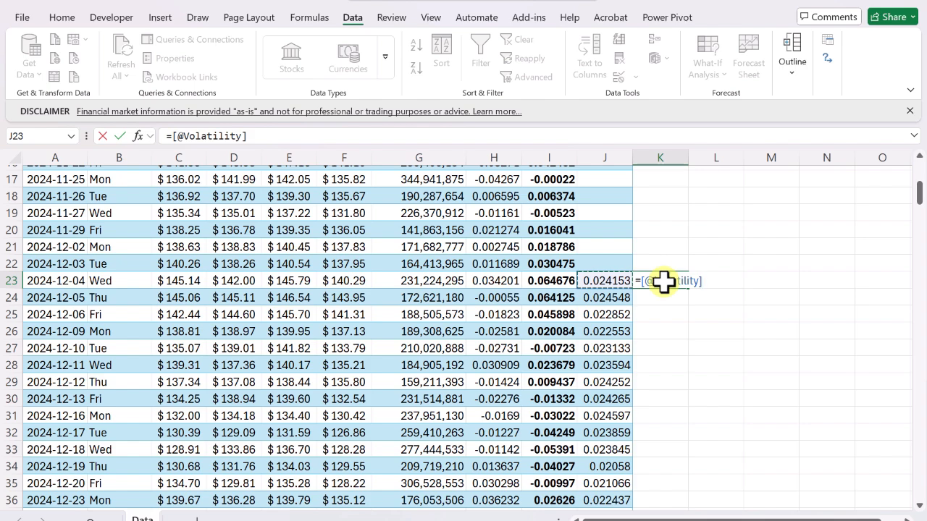
text(*s)
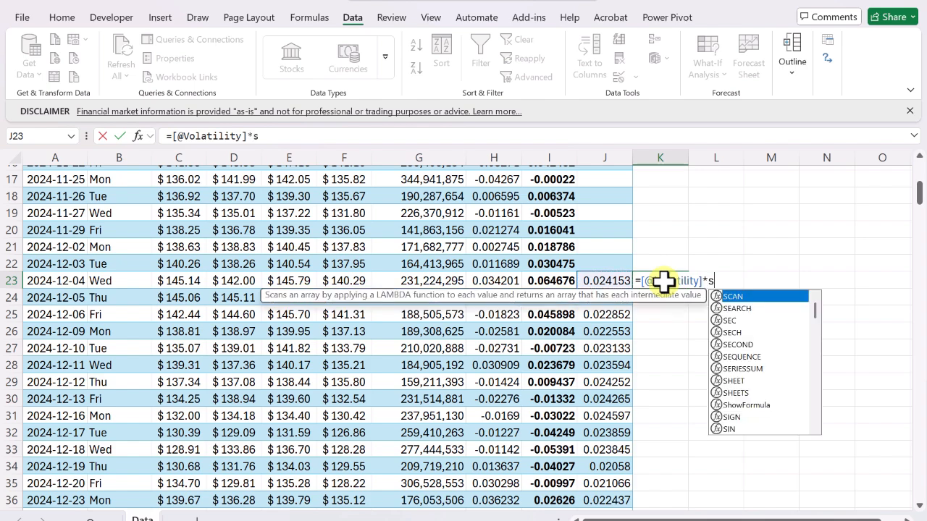
text(qrt921)
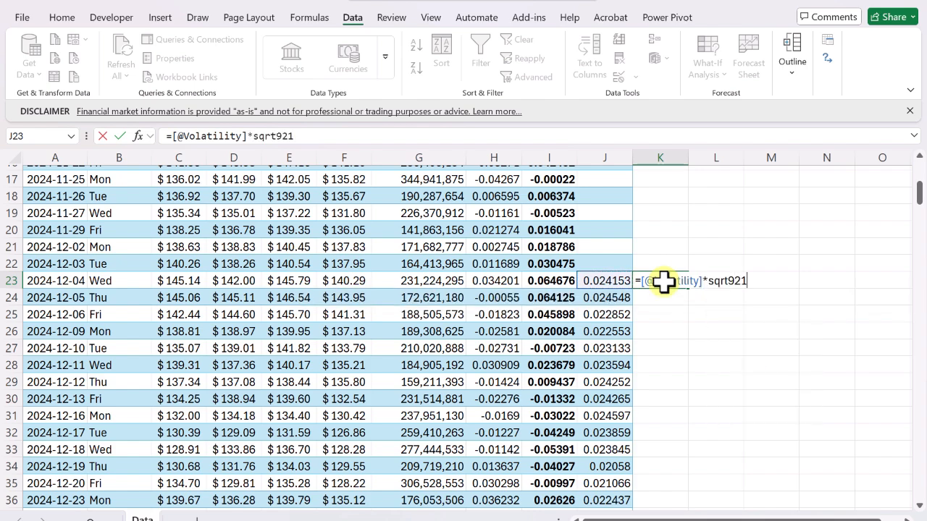
key(BackSpace)
key(BackSpace)
key(BackSpace)
text((21))
key(Return)
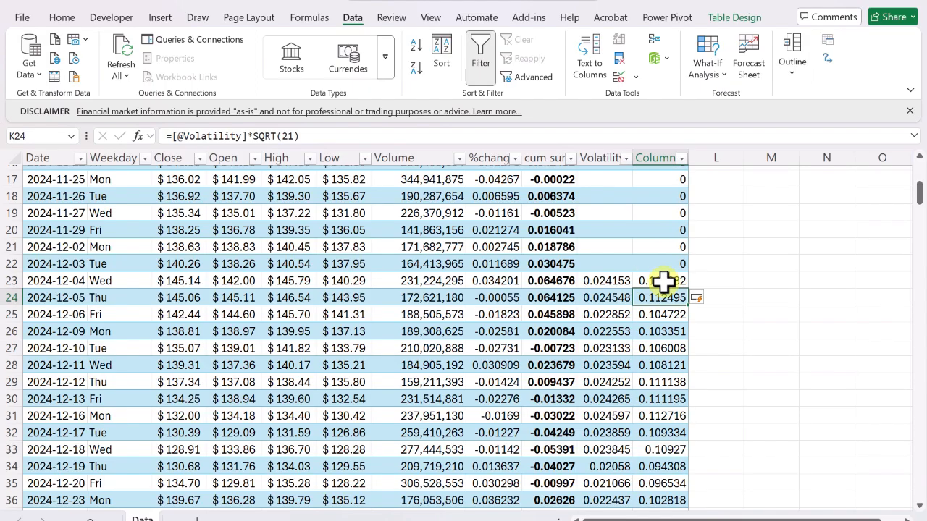
click(663, 282)
key(Right)
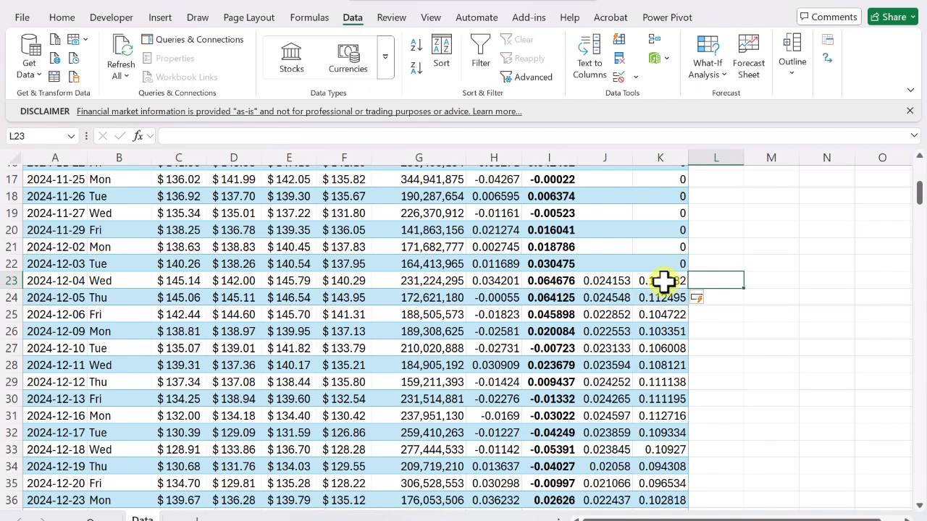
text(=)
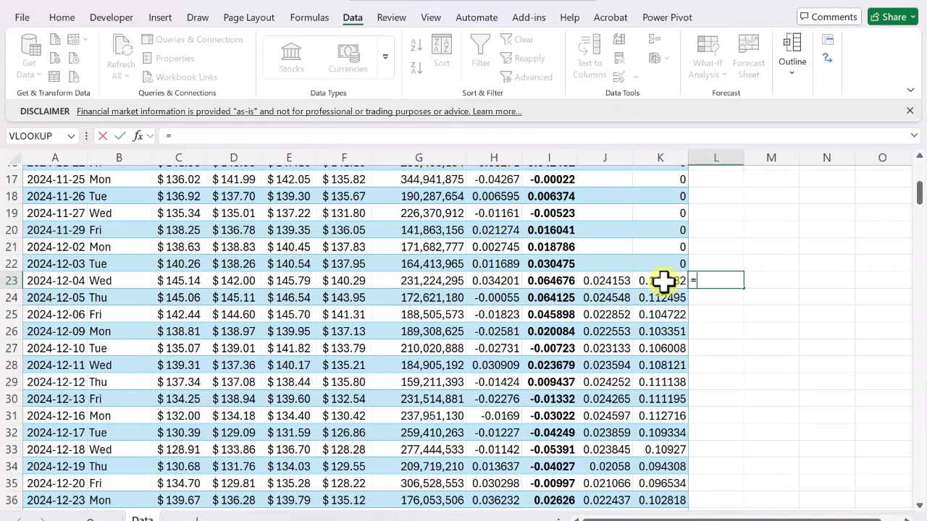
key(Left)
key(Left)
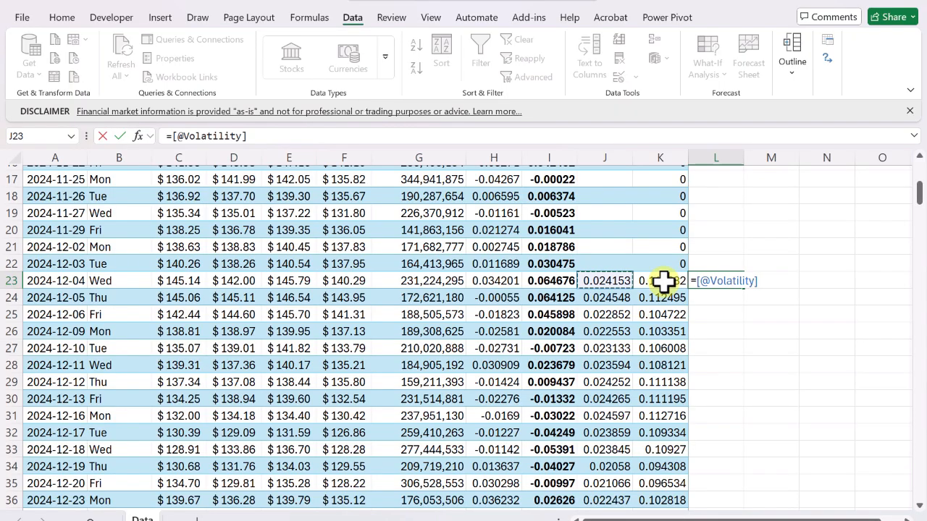
text(*sqrt(252)
key(Return)
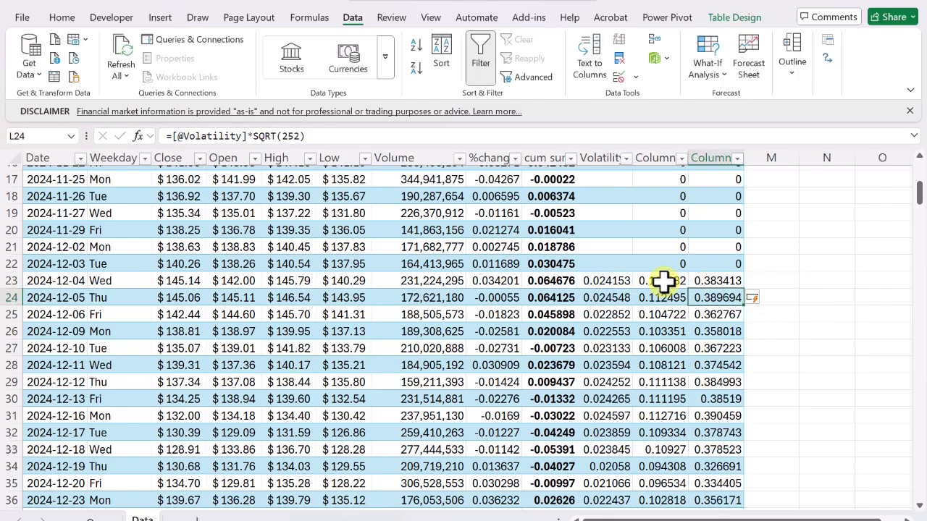
- Clear the zero results in columns K and L above row 23, from row 22 up to the headers
key(Up)
key(Up)
key(shift+Left)
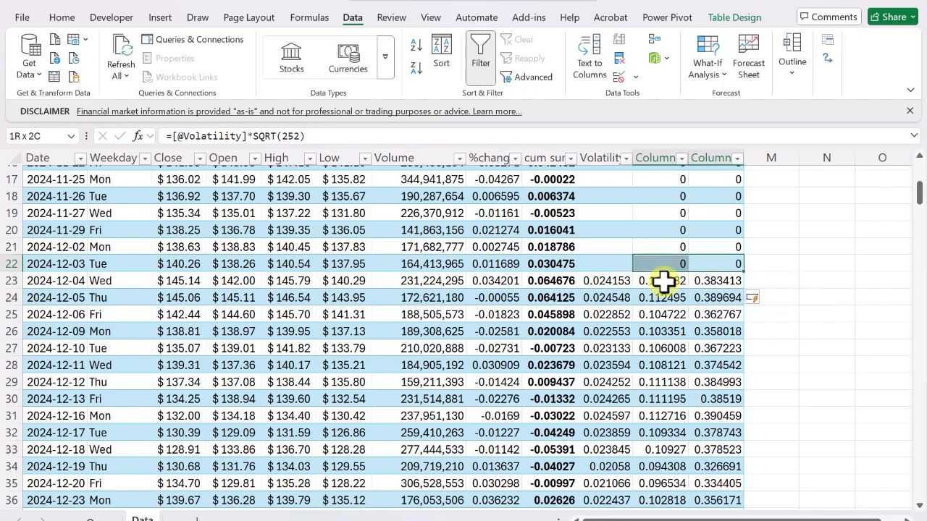
key(shift+Up)
key(shift+Up)
key(shift+Up)
key(shift+Up)
key(shift+Up)
key(shift+Up)
key(shift+Up)
key(shift+Up)
key(shift+Up)
key(shift+Up)
key(shift+Up)
key(shift+Up)
key(shift+Up)
key(shift+Up)
key(shift+Up)
key(shift+Up)
key(shift+Up)
key(shift+Up)
key(shift+Up)
key(shift+Up)
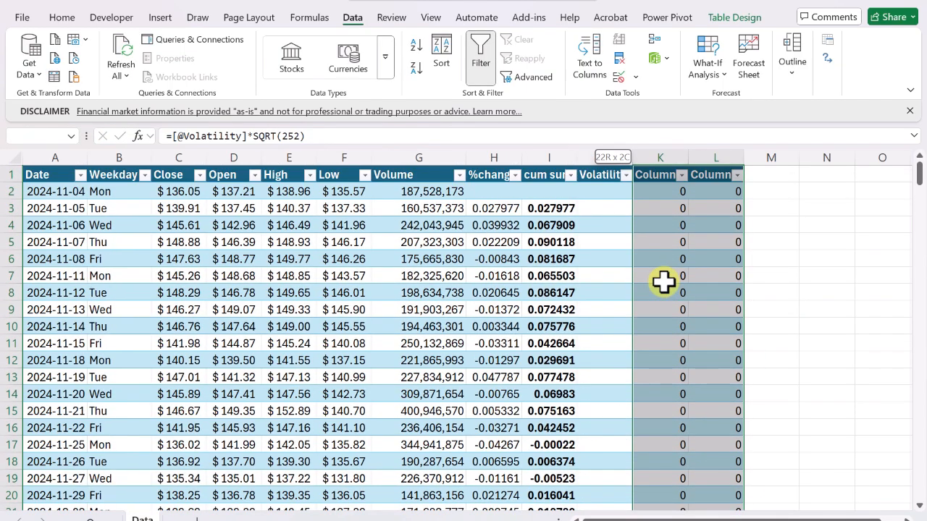
key(Delete)
- Plot the annualized volatility values from L23 down to L272 as a 2-D line chart, and delete the chart
key(Down)
key(Down)
key(Down)
key(Down)
key(Down)
key(Down)
key(Down)
key(Down)
key(Down)
key(Down)
key(Down)
key(Down)
key(Down)
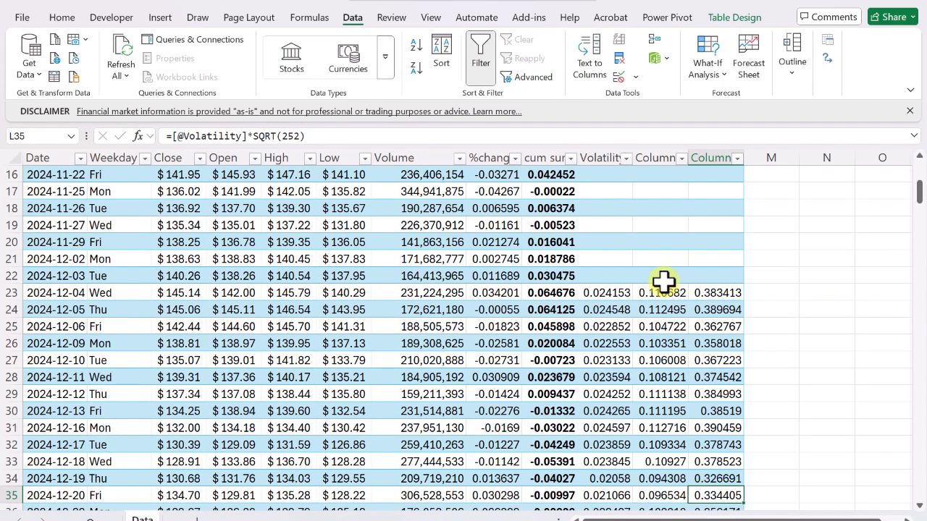
key(Up)
key(Up)
key(Up)
key(Up)
key(Up)
key(Up)
key(Up)
key(Up)
key(Up)
key(Up)
key(Up)
key(Up)
key(Up)
key(Up)
key(Down)
key(Down)
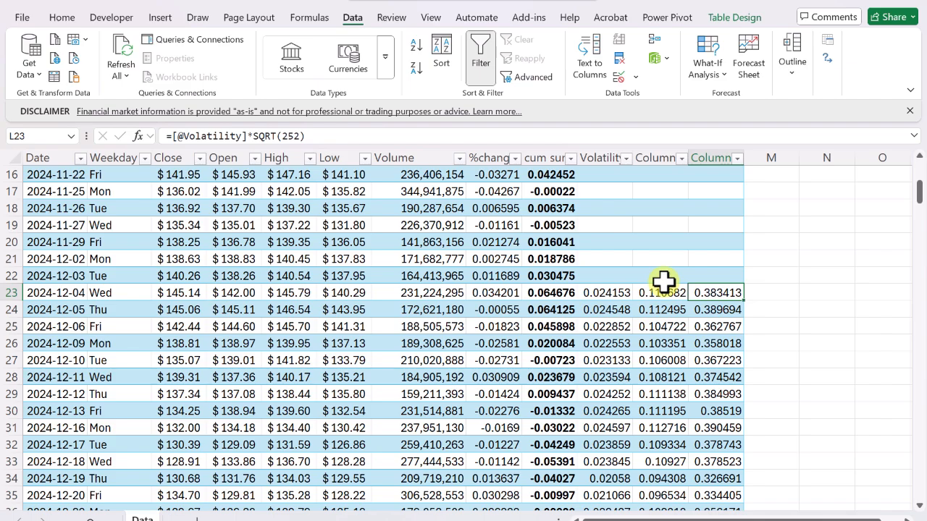
key(ctrl+shift+Down)
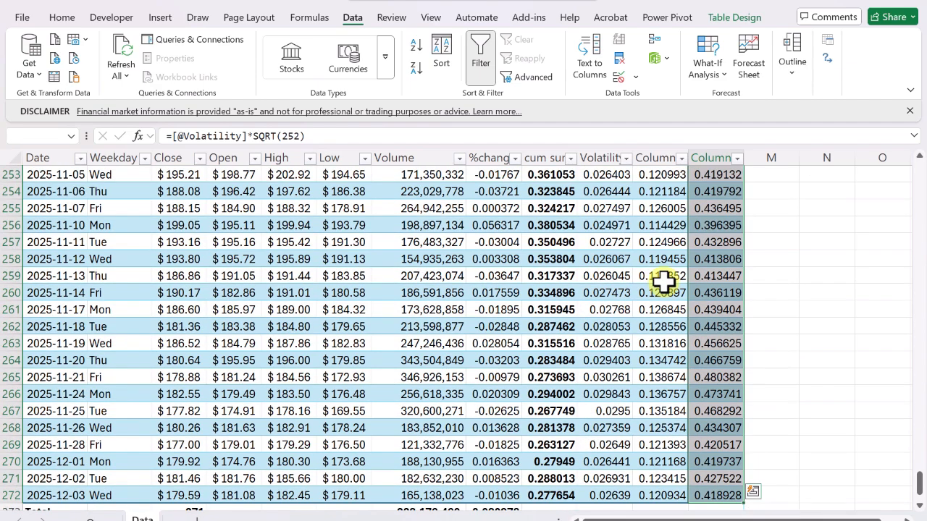
click(160, 17)
click(378, 58)
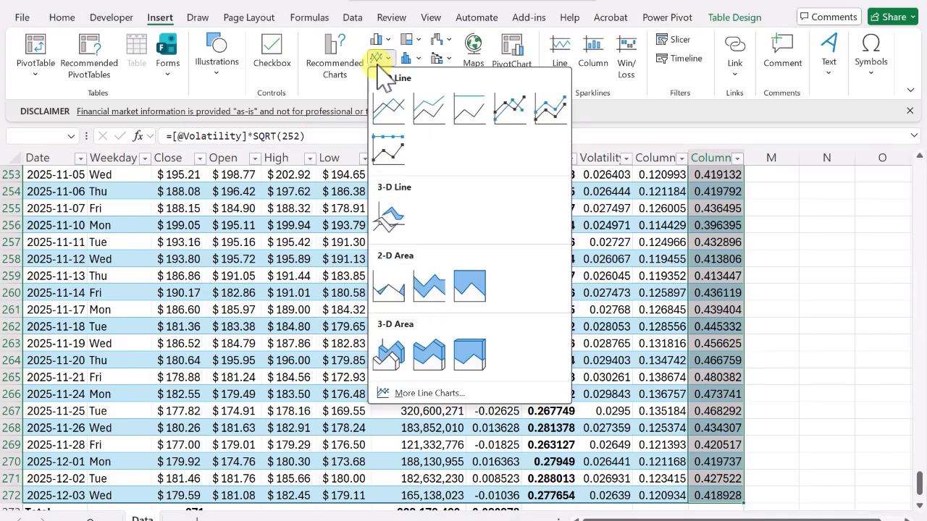
click(390, 108)
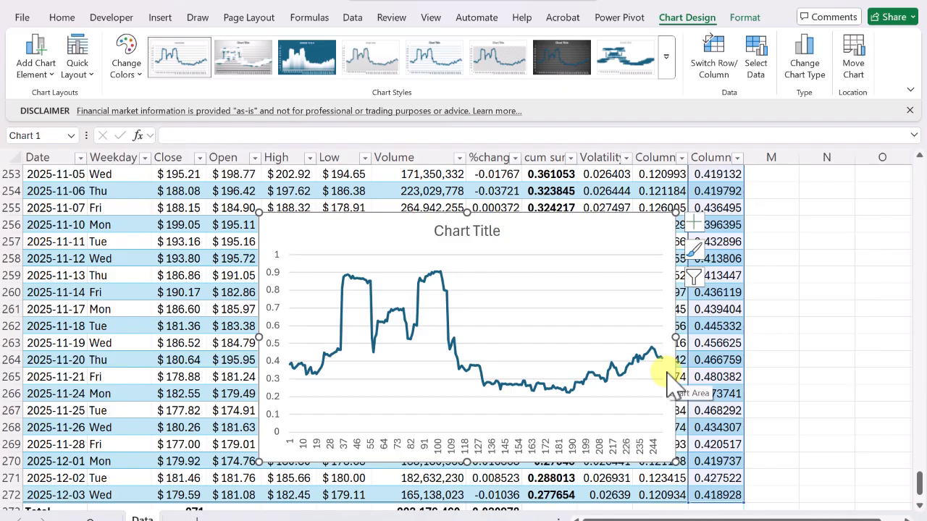
key(Delete)
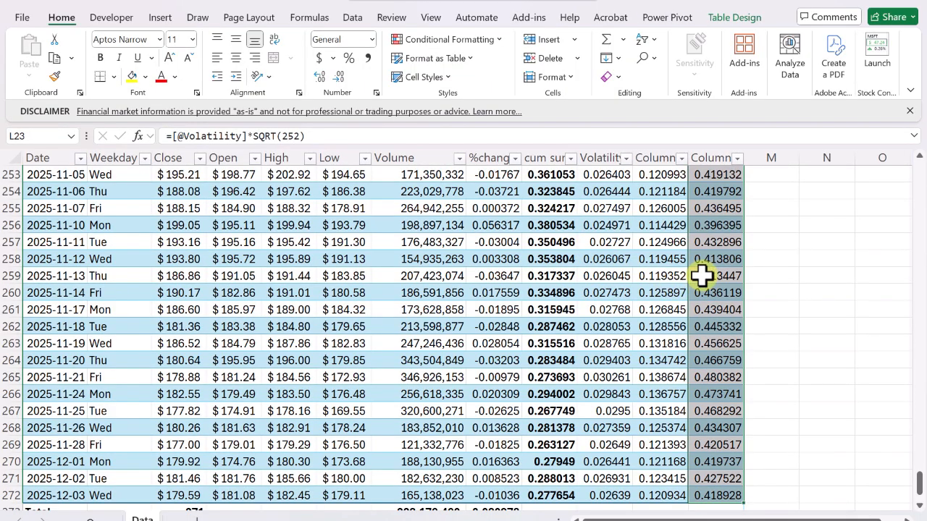
- Rename the headers of the two scaled volatility columns in K1 and L1 to Monthly and Annual
scroll(720, 265, up, 2)
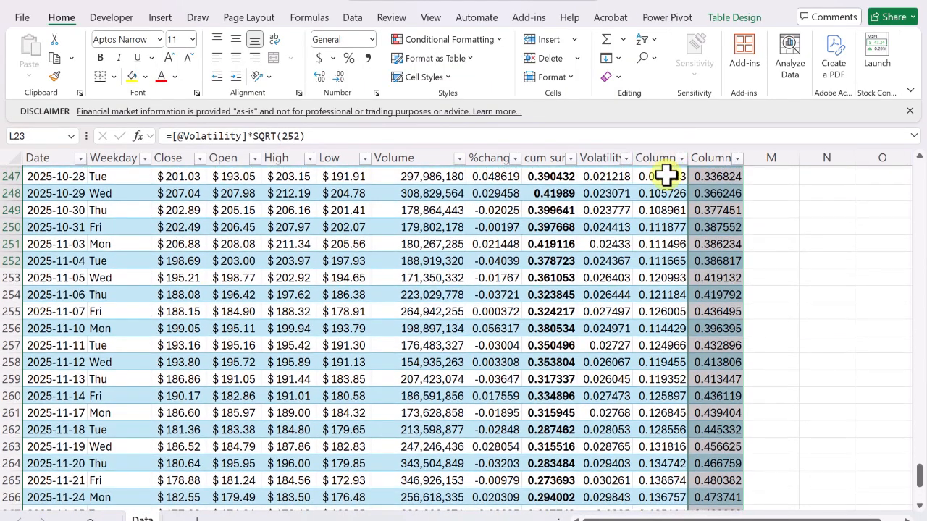
click(658, 173)
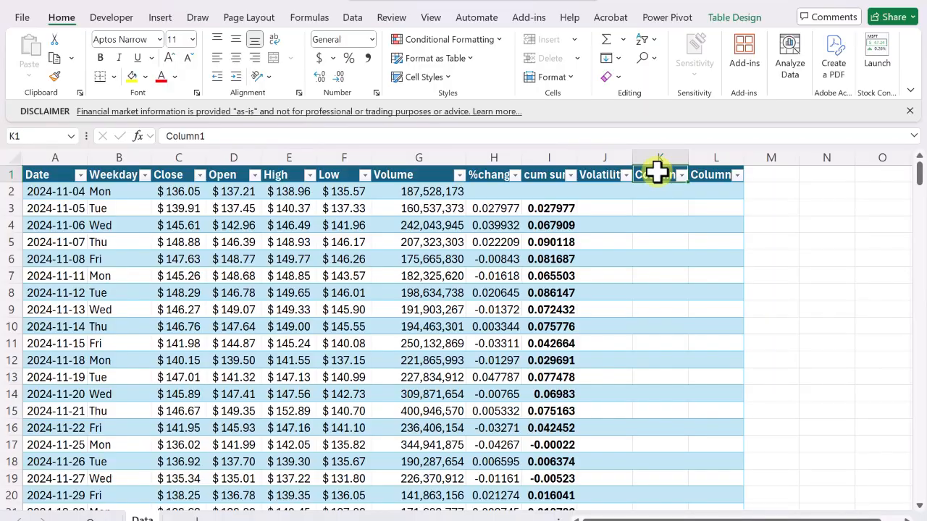
text(Monthly)
key(Tab)
text(Annual)
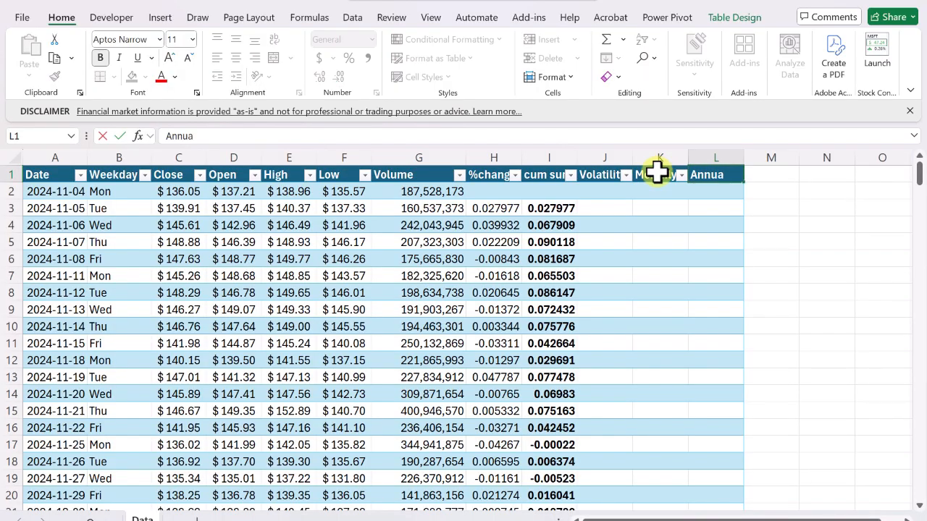
key(Tab)
key(Down)
key(Down)
key(Down)
key(Down)
key(Down)
key(Down)
key(Down)
key(Down)
key(Down)
key(Down)
key(Down)
key(Down)
key(Down)
key(Down)
key(Down)
key(Down)
key(Down)
key(Down)
key(Down)
key(Down)
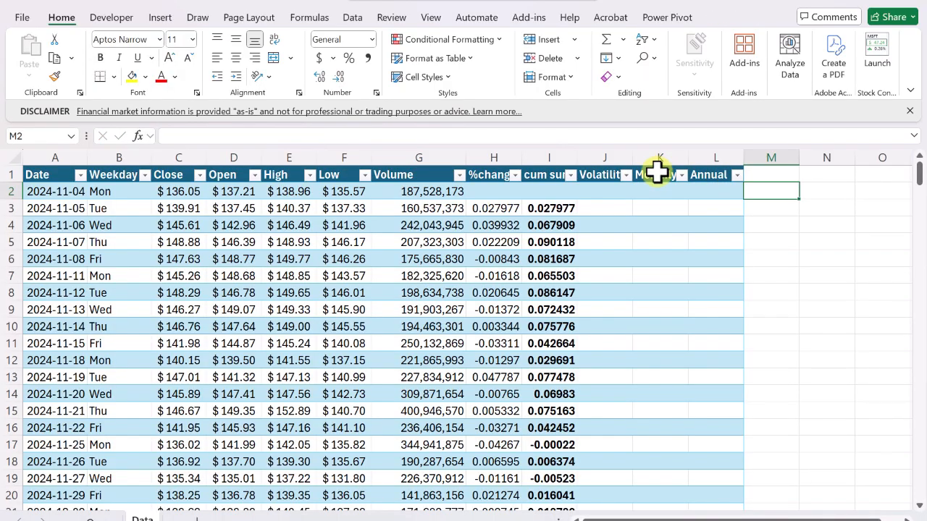
key(Up)
key(Up)
key(Up)
key(Up)
key(Up)
key(Up)
key(Up)
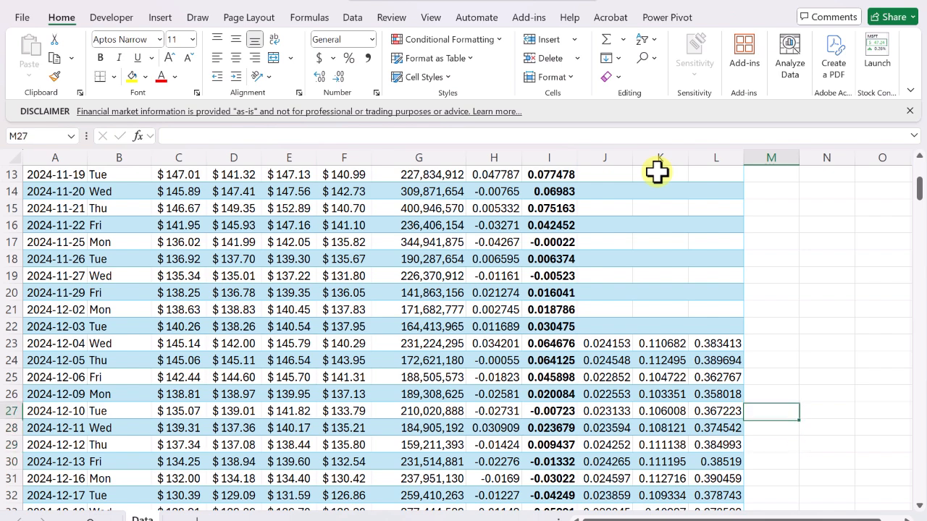
text(=)
key(Left)
key(Left)
key(Left)
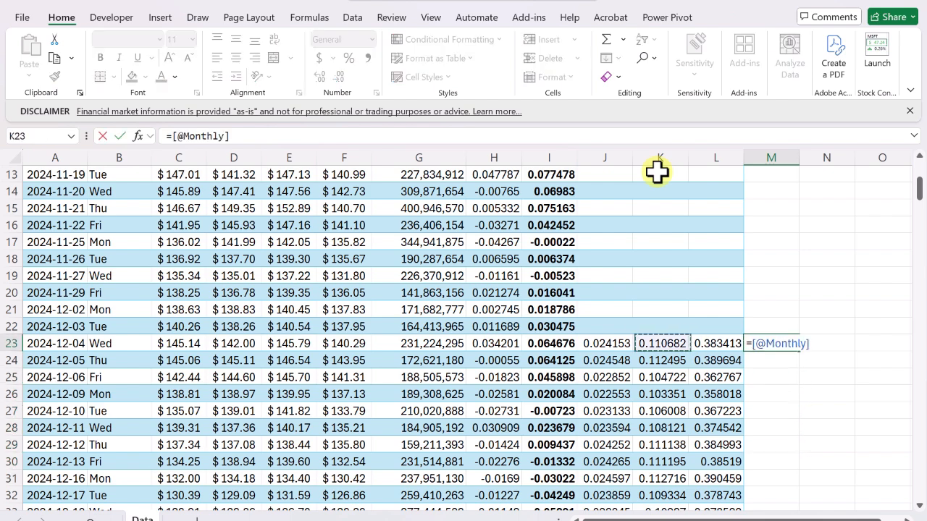
text(*)
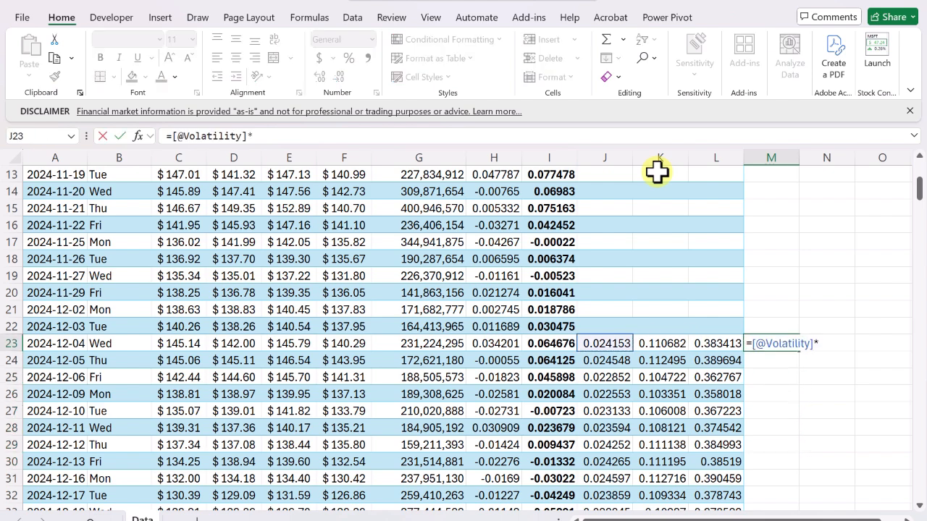
text(sqrt()
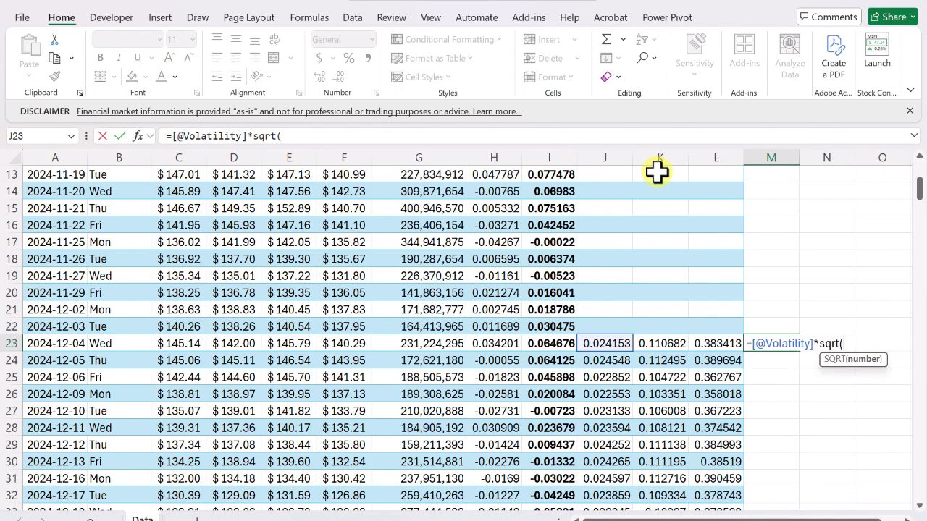
text(504))
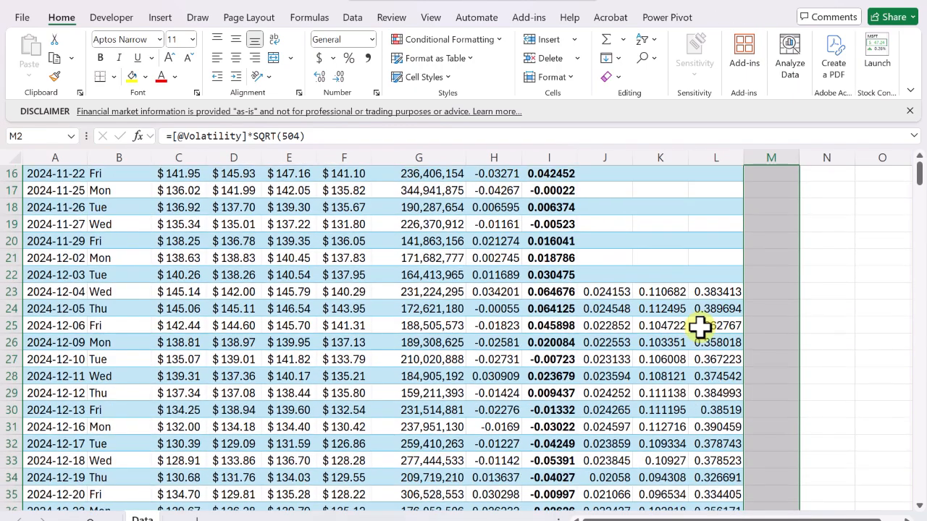
scroll(701, 329, down, 1)
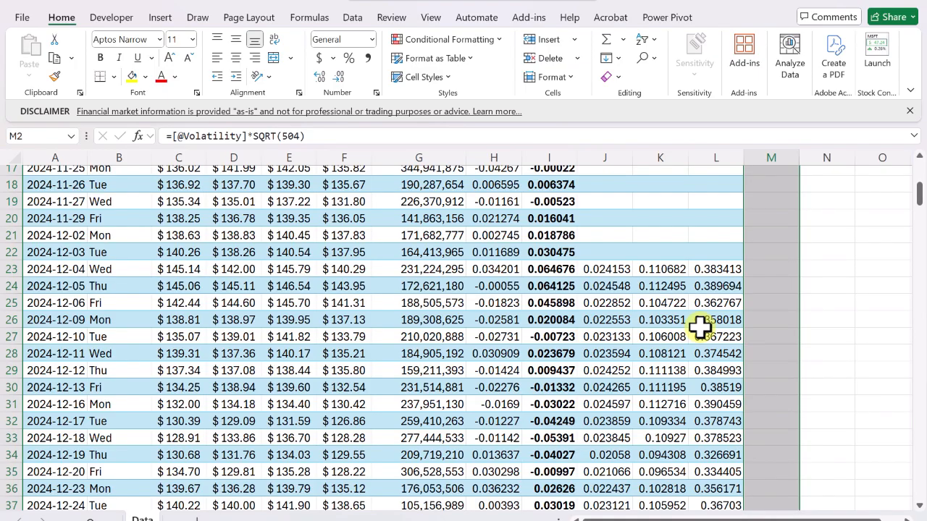